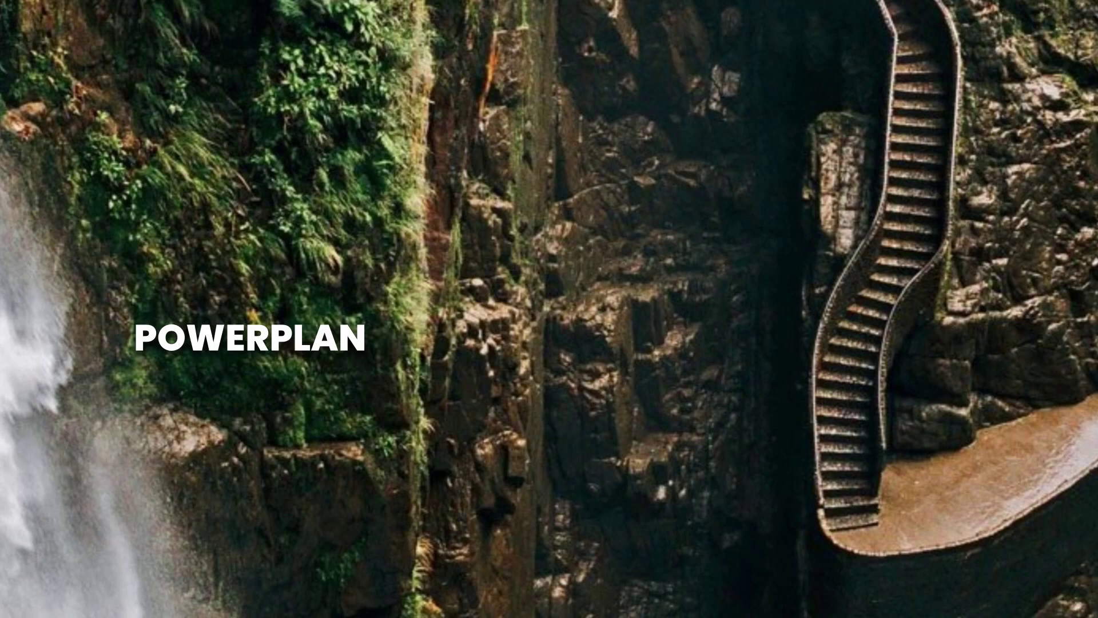
Open the Power Options through the additional power settings of the system's Power & sleep settings
{"action": "right_click", "coordinate": [413, 164]}
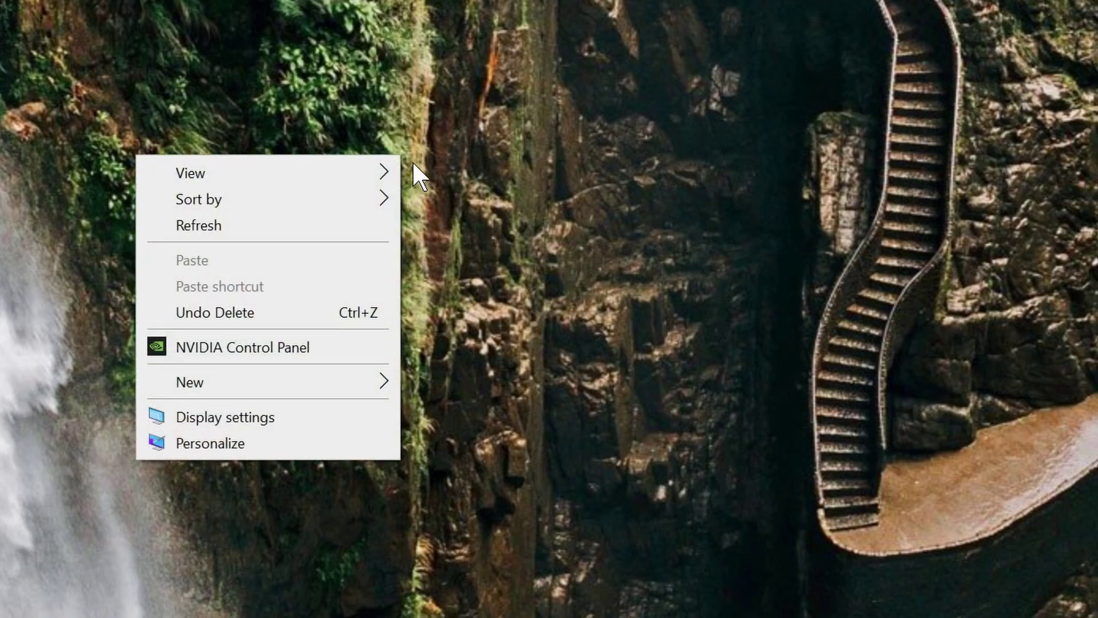
{"action": "left_click", "coordinate": [255, 424]}
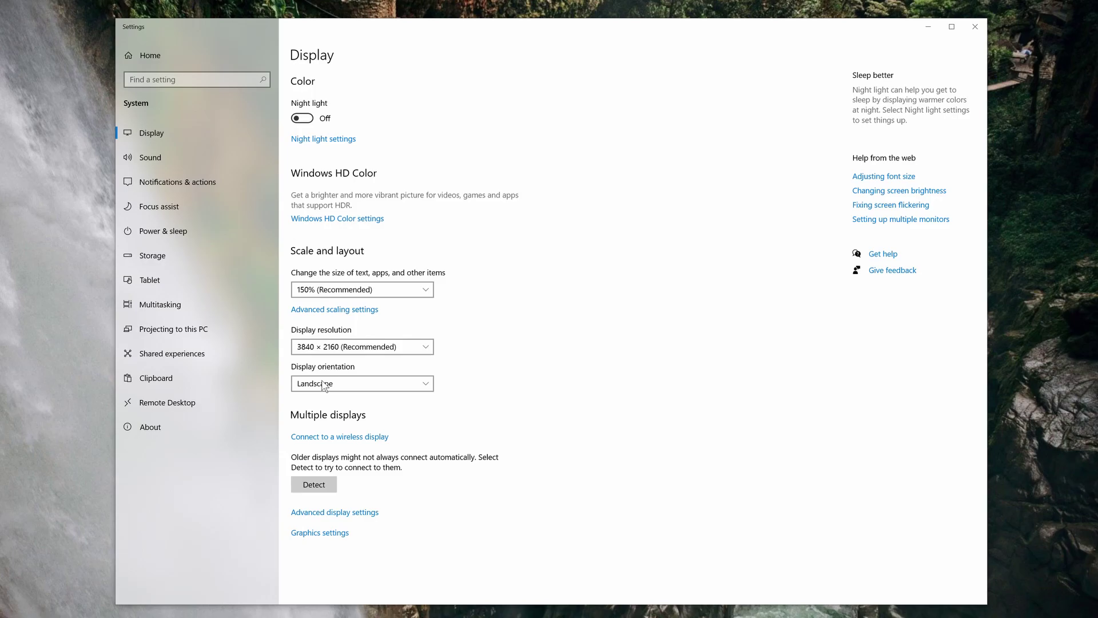
{"action": "left_click", "coordinate": [159, 234]}
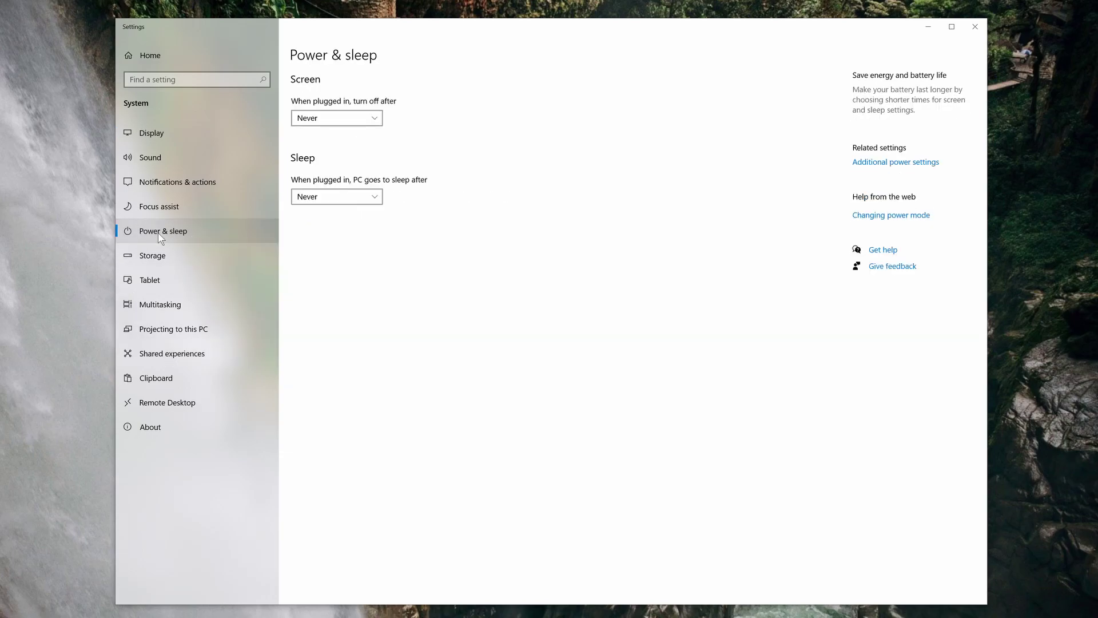
{"action": "left_click", "coordinate": [909, 163]}
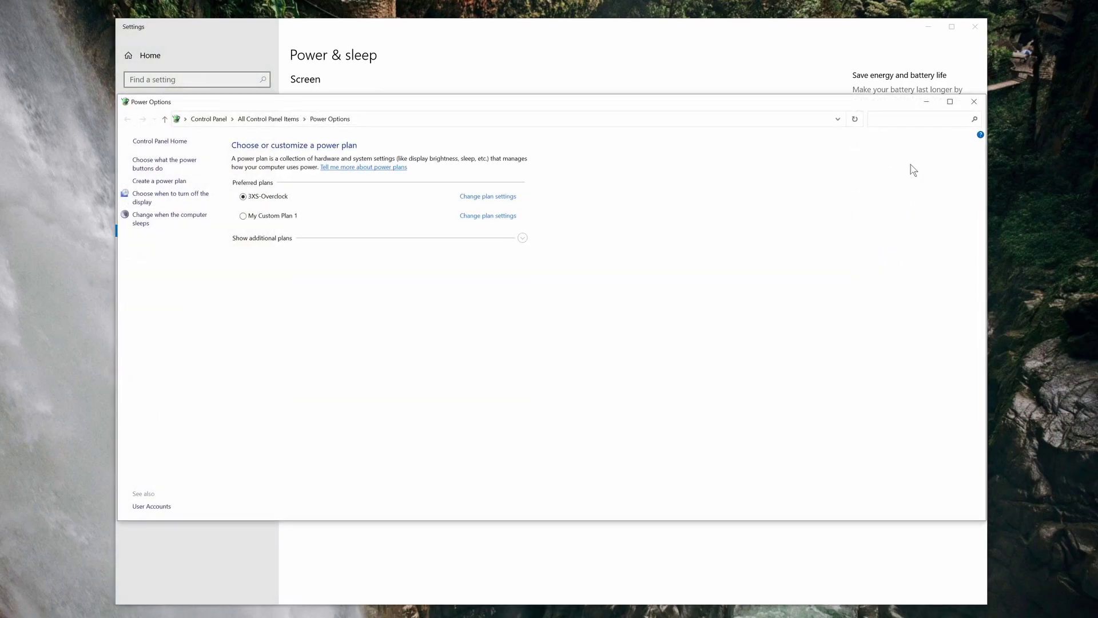
Start creating a power plan based on High performance, cancel it and close the Power Options
{"action": "left_click", "coordinate": [156, 182]}
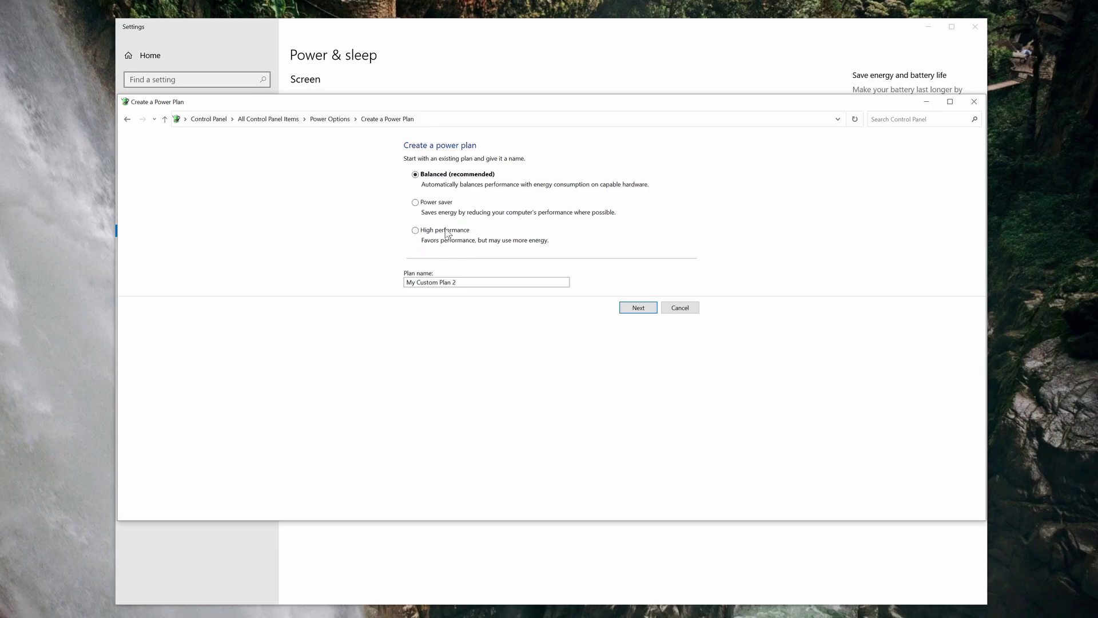
{"action": "left_click", "coordinate": [421, 231]}
{"action": "key", "text": "Tab"}
{"action": "left_click", "coordinate": [679, 310]}
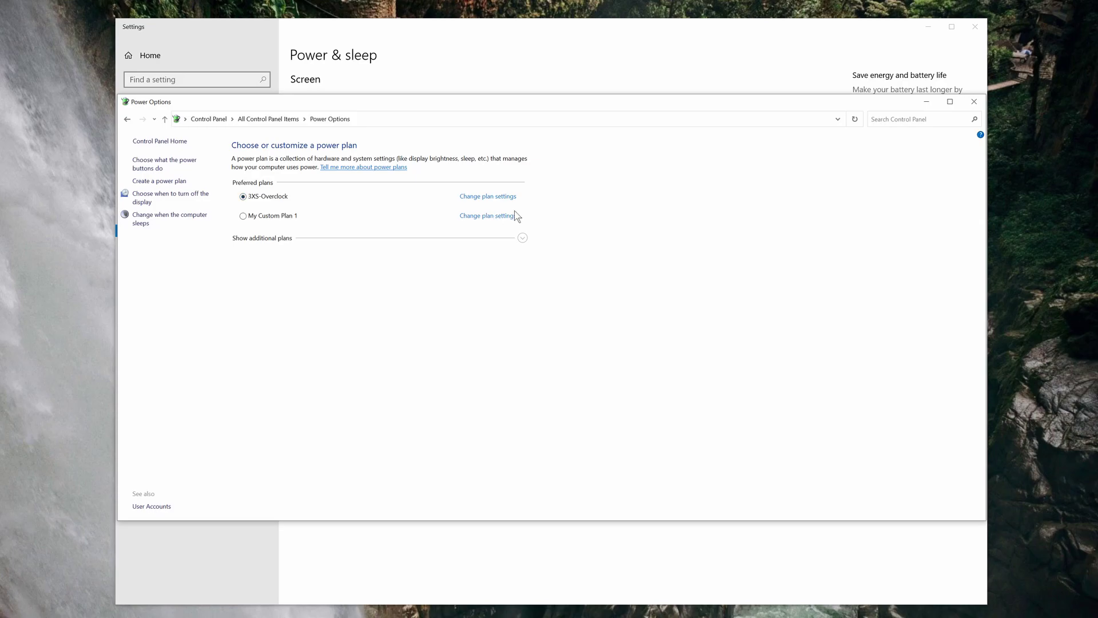
{"action": "left_click", "coordinate": [976, 106]}
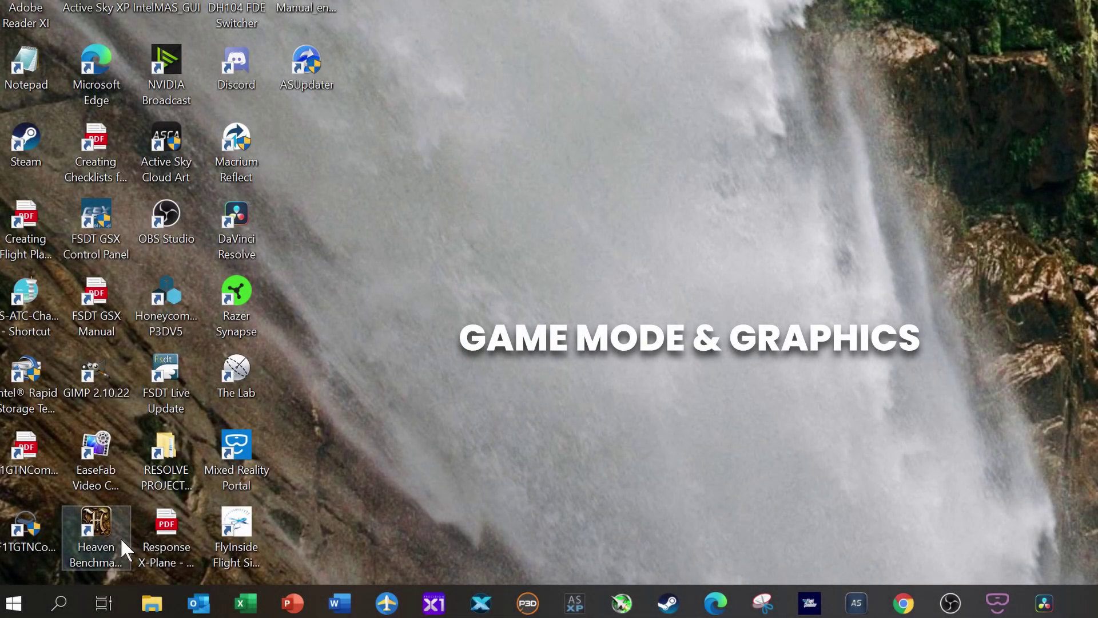
Search Windows for game mode and open the Game Mode settings
{"action": "left_click", "coordinate": [69, 606]}
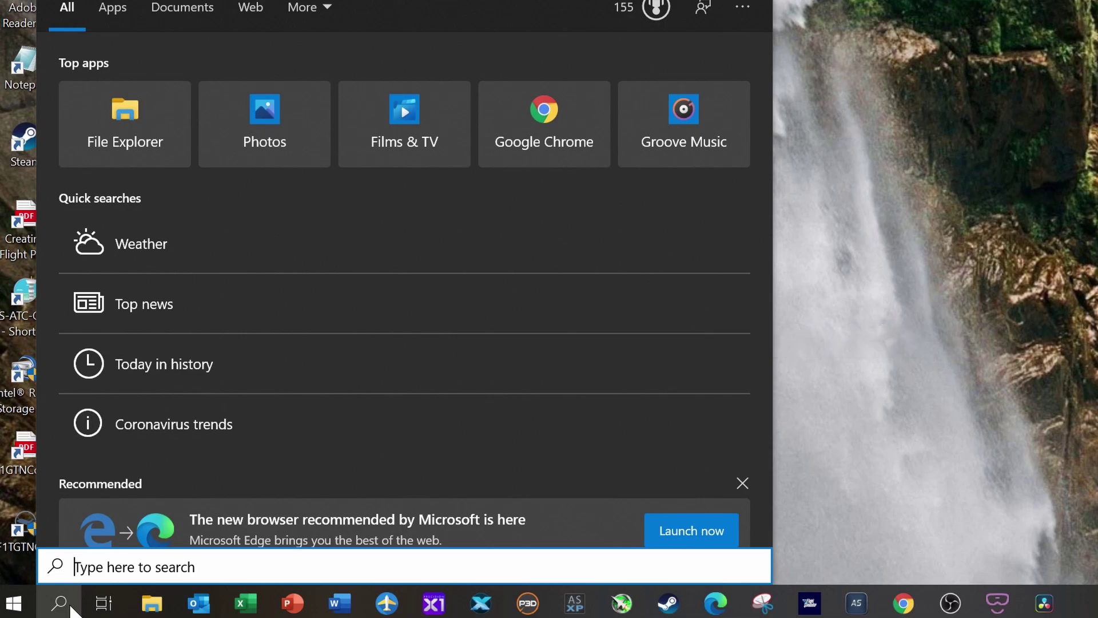
{"action": "type", "text": "gam"}
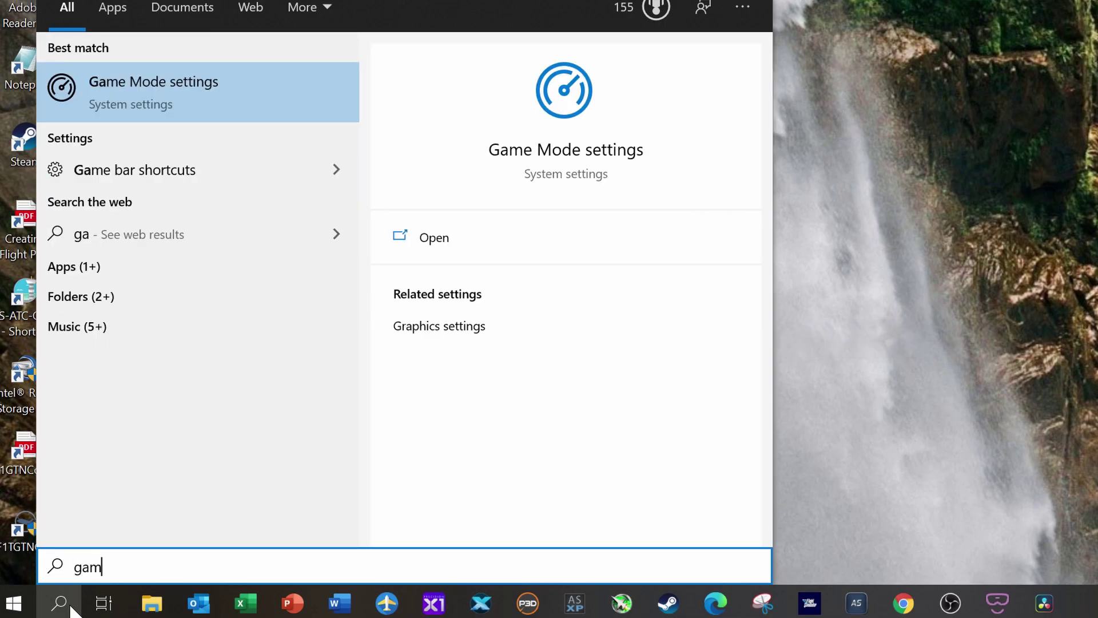
{"action": "type", "text": "e mode"}
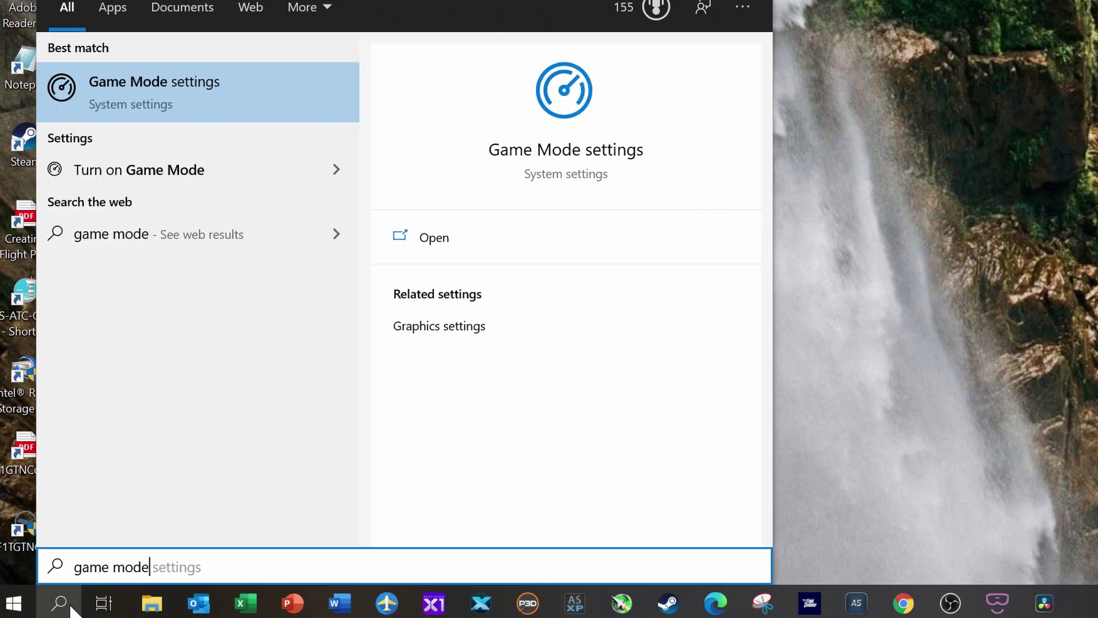
{"action": "left_click", "coordinate": [576, 159]}
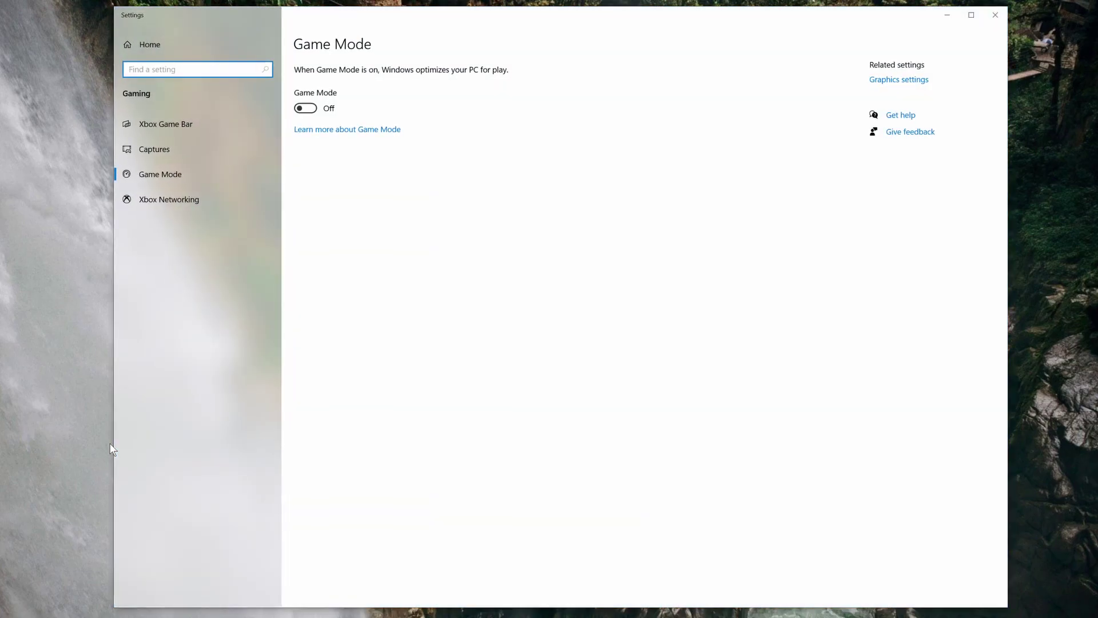
Switch Game Mode on and back off
{"action": "left_click", "coordinate": [315, 112]}
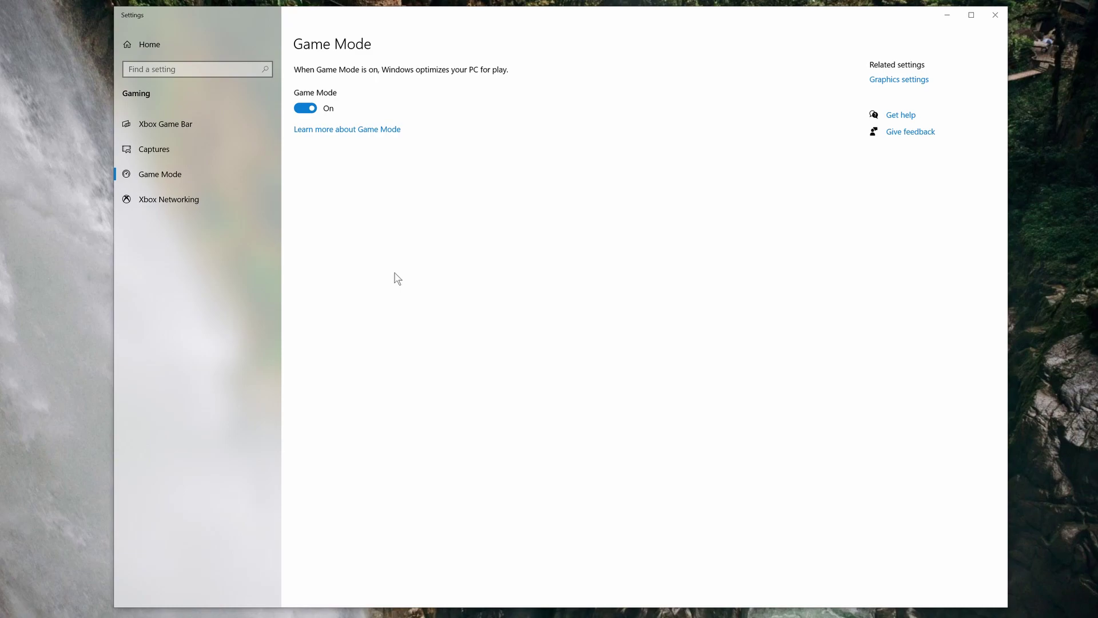
{"action": "left_click", "coordinate": [308, 109]}
Open the related Graphics settings and switch hardware-accelerated GPU scheduling on and back off
{"action": "left_click", "coordinate": [909, 85]}
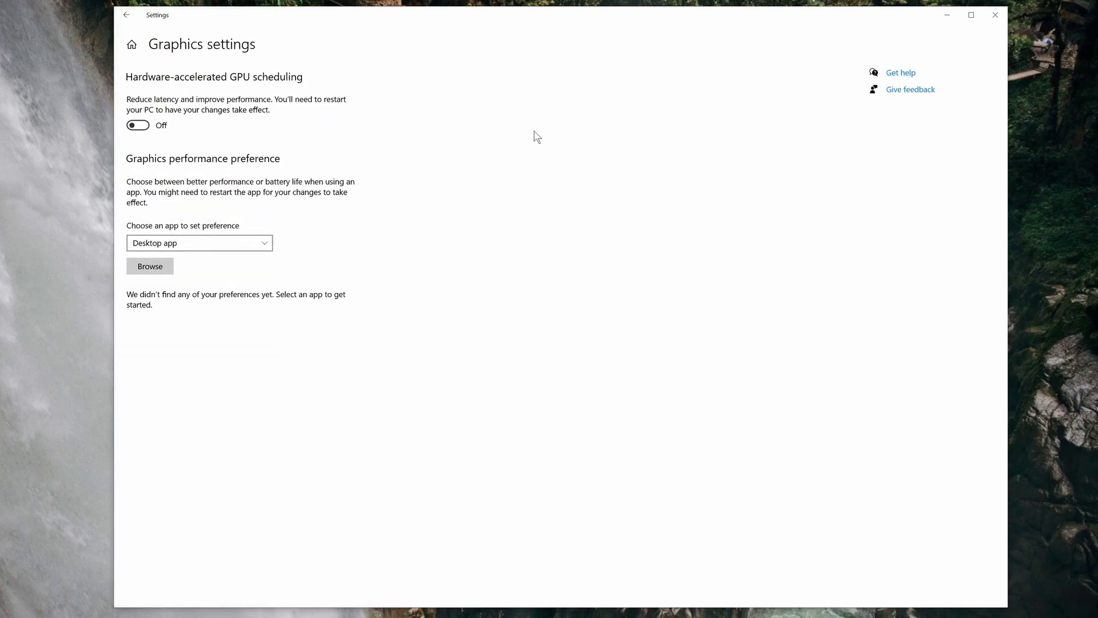
{"action": "left_click", "coordinate": [140, 127]}
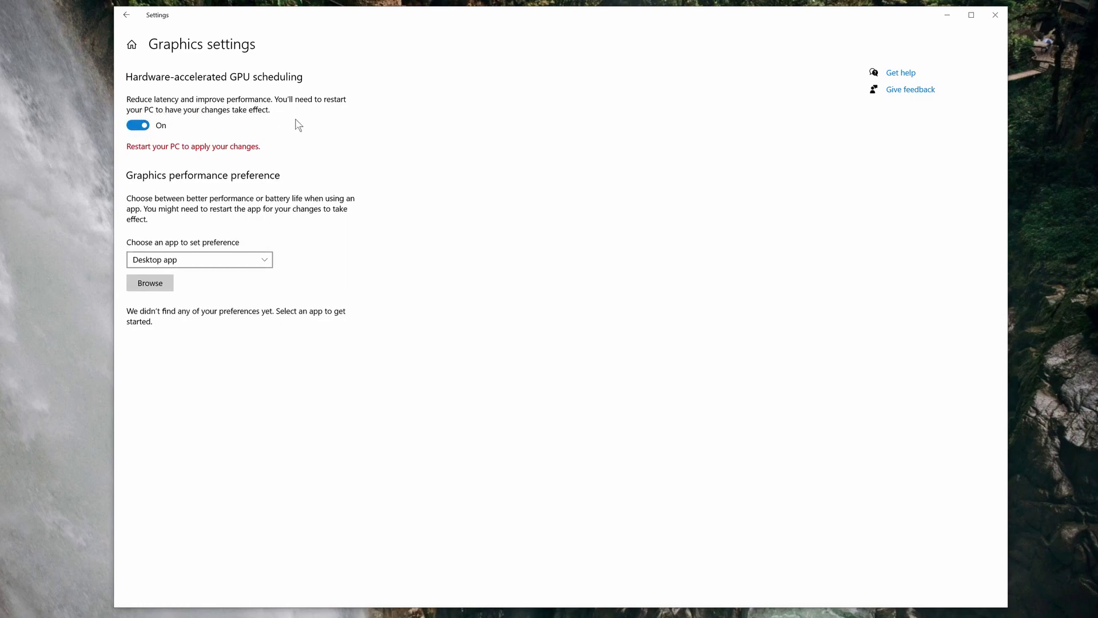
{"action": "left_click", "coordinate": [148, 130]}
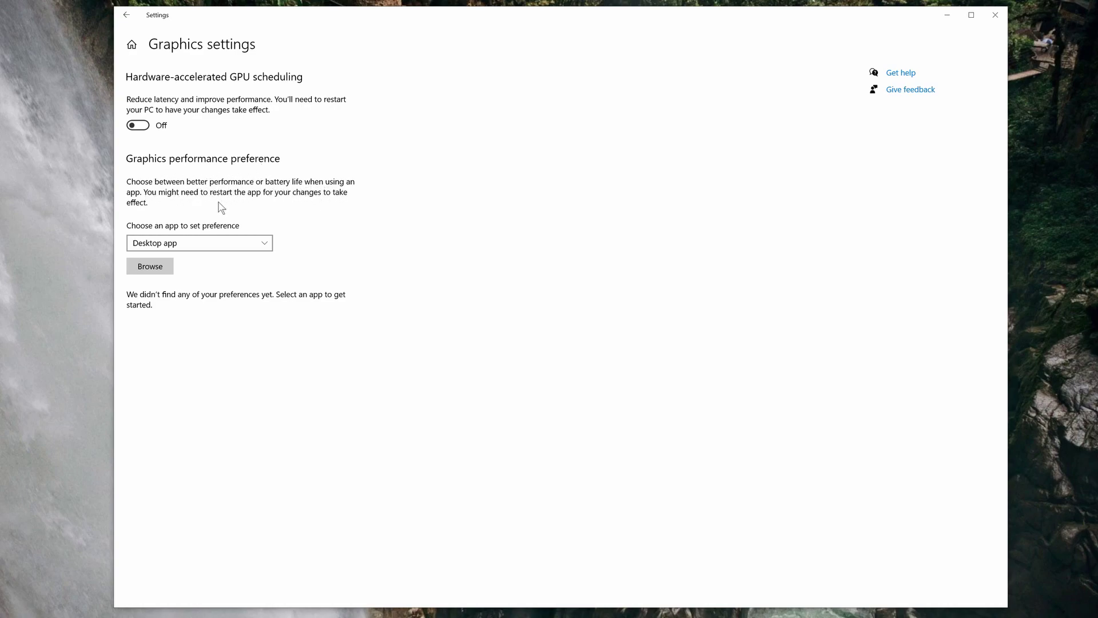
Add the Microsoft Store app Microsoft Flight Simulator to the graphics performance preferences and save its graphics preference options
{"action": "left_click", "coordinate": [269, 247]}
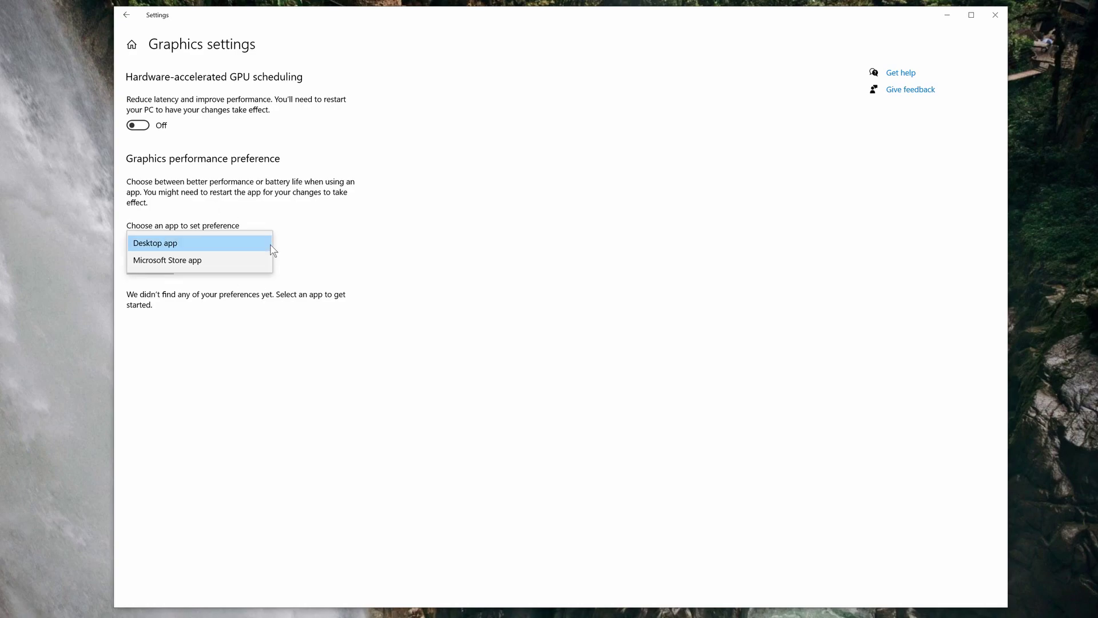
{"action": "left_click", "coordinate": [174, 263]}
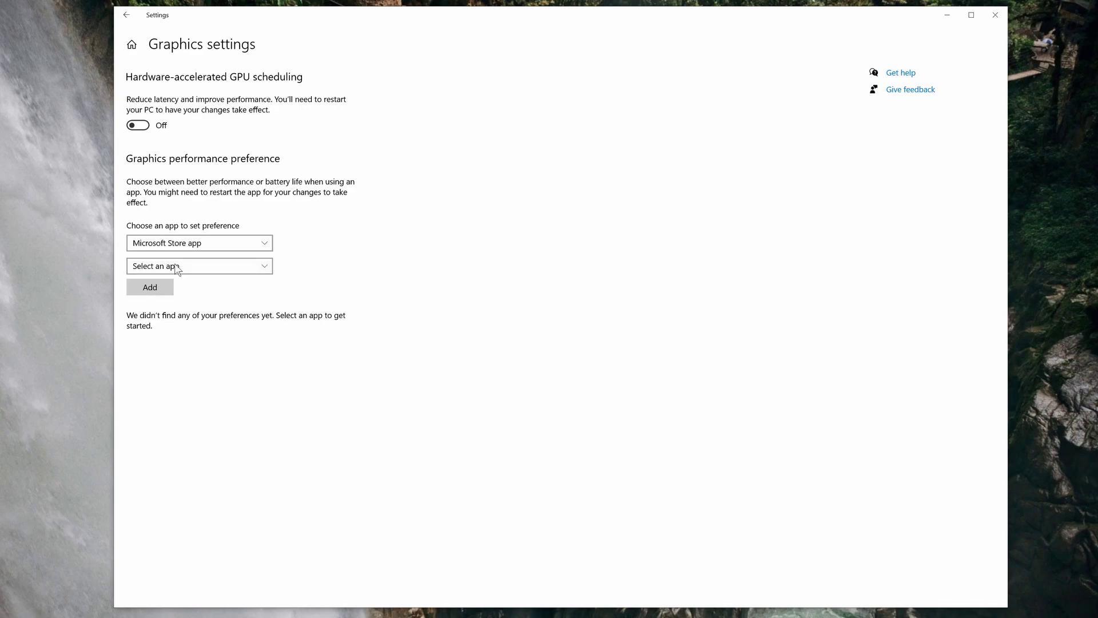
{"action": "left_click", "coordinate": [270, 275]}
{"action": "scroll", "coordinate": [269, 274], "scroll_direction": "up", "scroll_amount": 2}
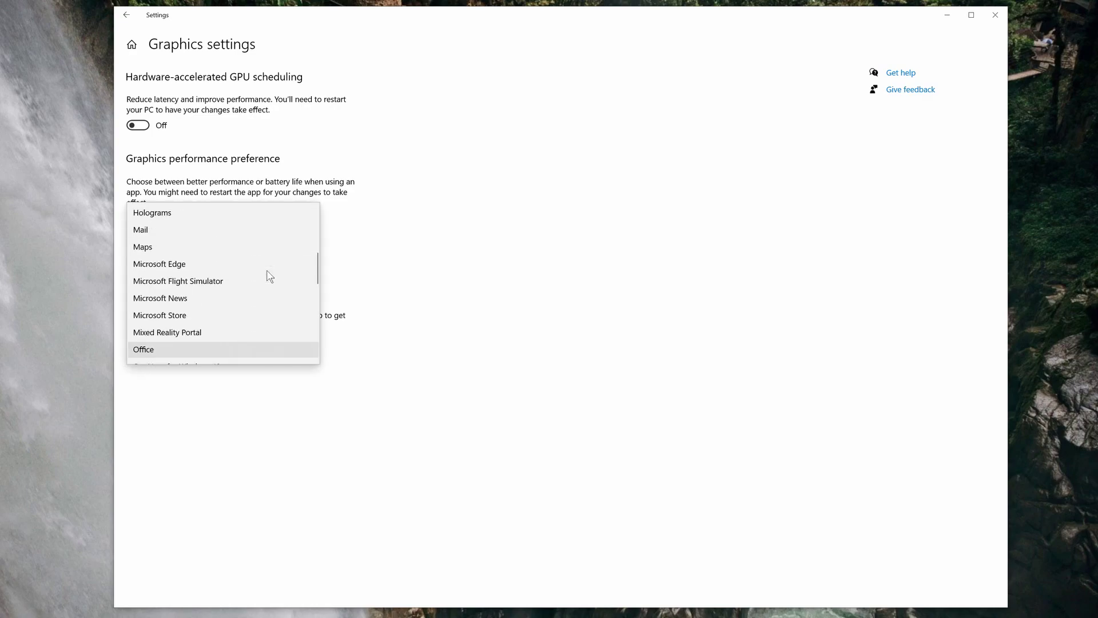
{"action": "left_click", "coordinate": [199, 281]}
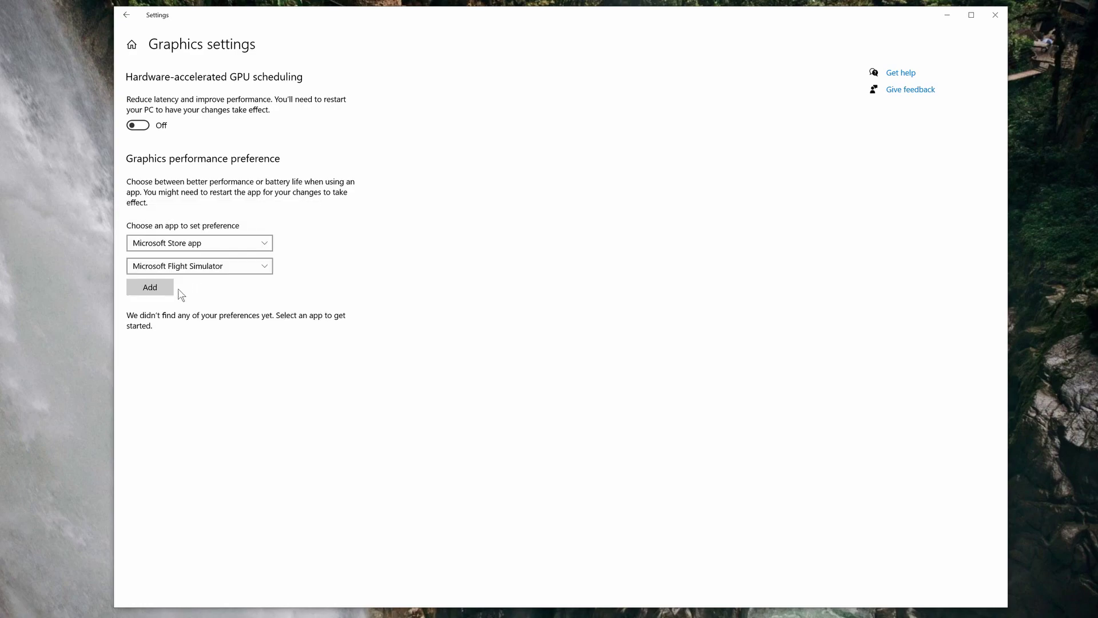
{"action": "left_click", "coordinate": [170, 291]}
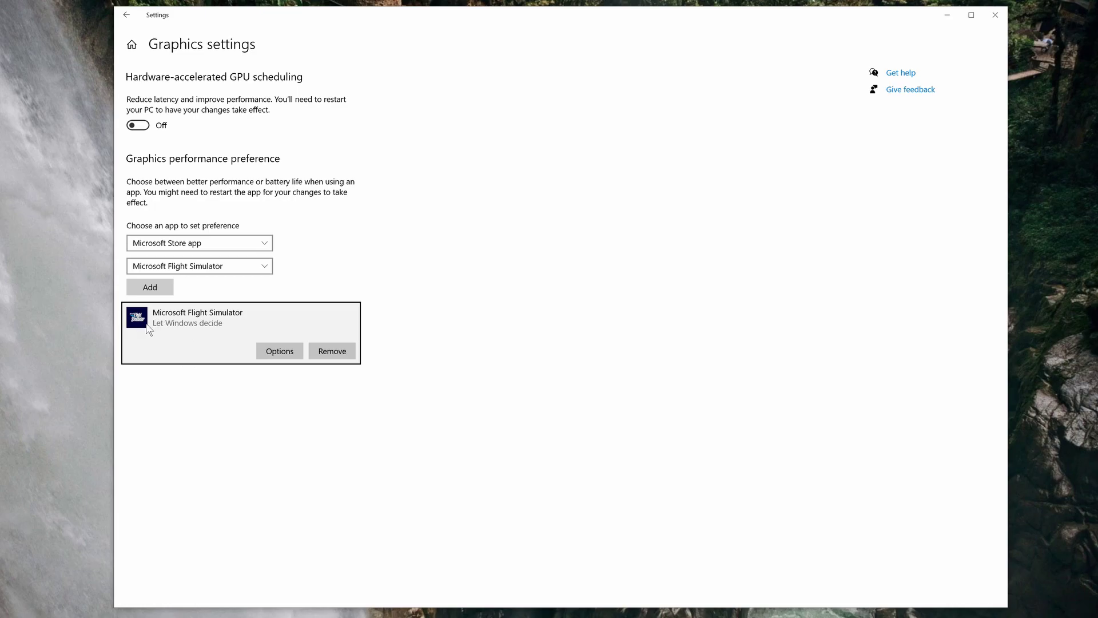
{"action": "left_click", "coordinate": [280, 353]}
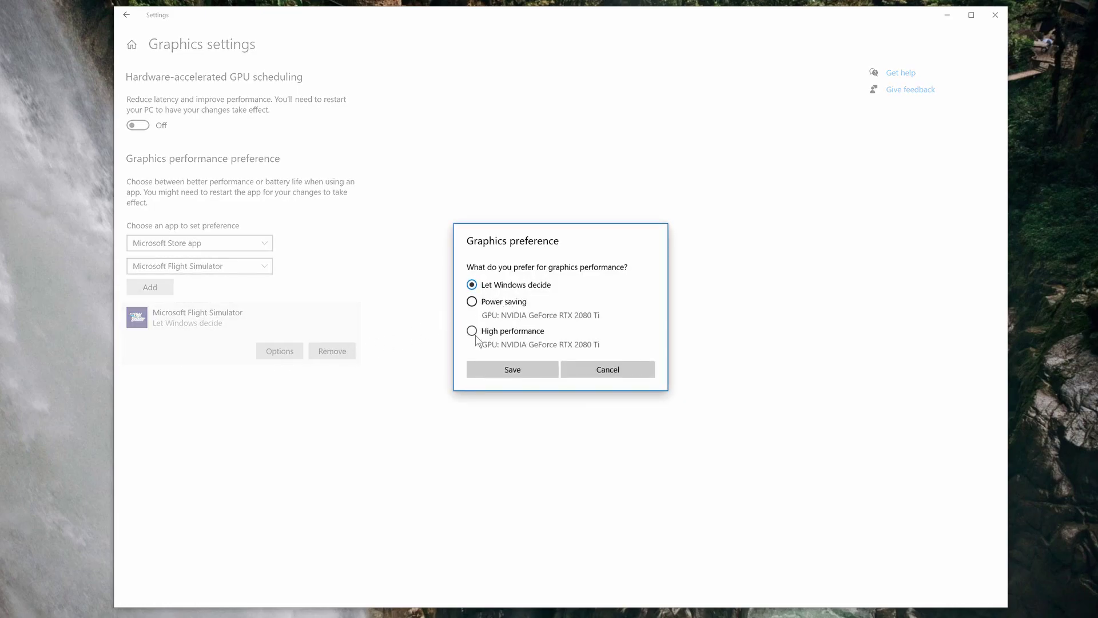
{"action": "left_click", "coordinate": [503, 371]}
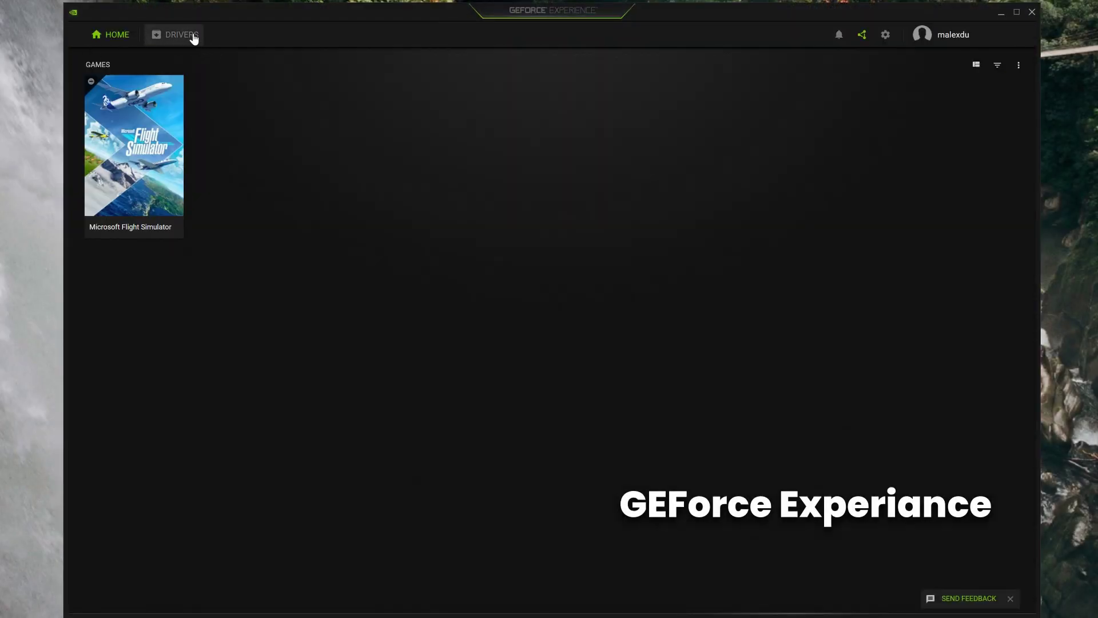
In GeForce Experience, compare the available Game Ready Driver with the installed driver version shown in the general settings
{"action": "left_click", "coordinate": [194, 38]}
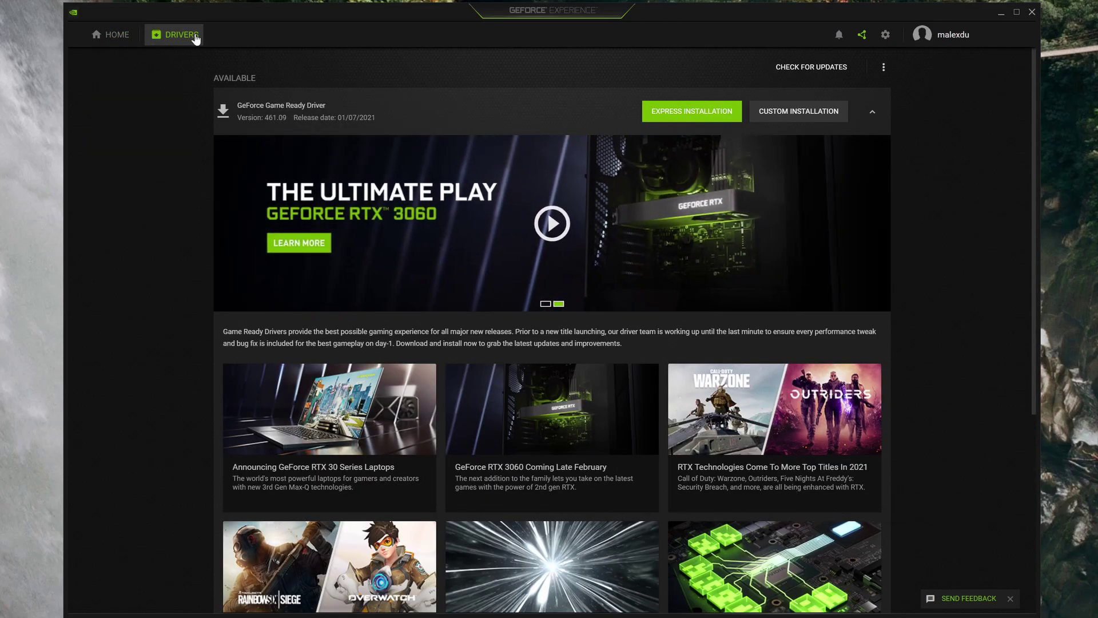
{"action": "left_click", "coordinate": [886, 36]}
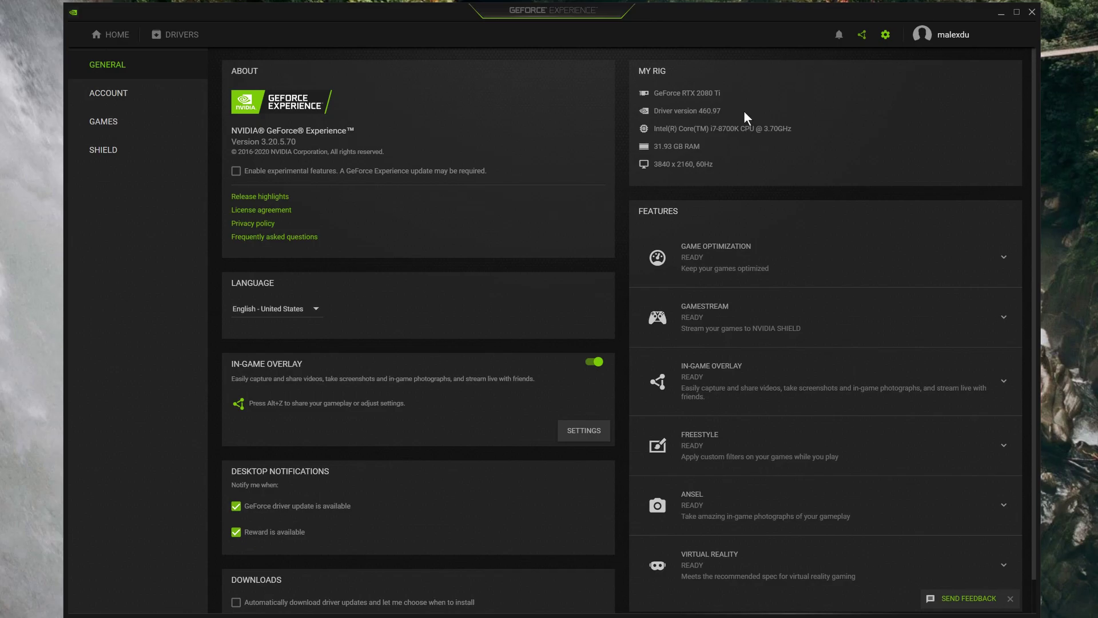
{"action": "left_click", "coordinate": [171, 40]}
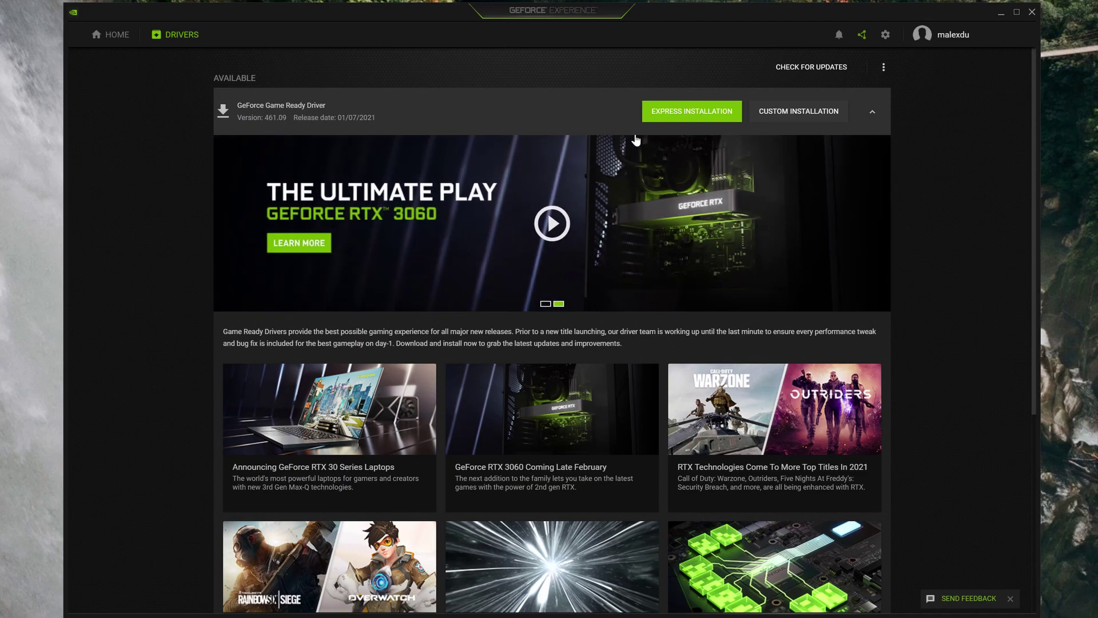
Try a custom installation of the GeForce Game Ready Driver 461.09 with the clean installation option
{"action": "left_click", "coordinate": [816, 114]}
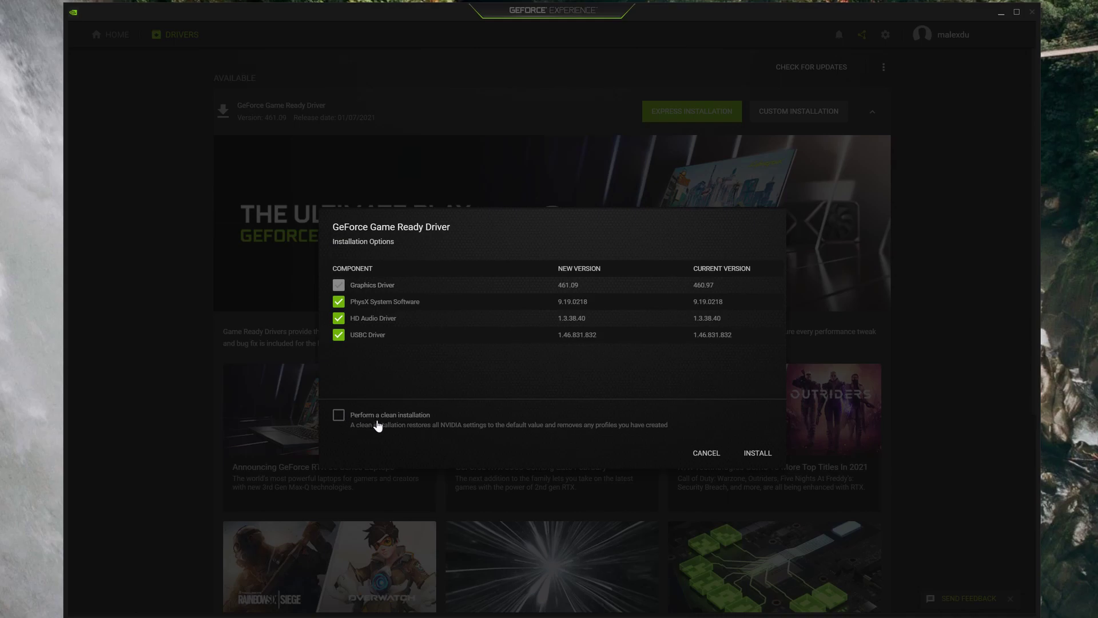
{"action": "left_click", "coordinate": [341, 418]}
{"action": "left_click", "coordinate": [760, 454]}
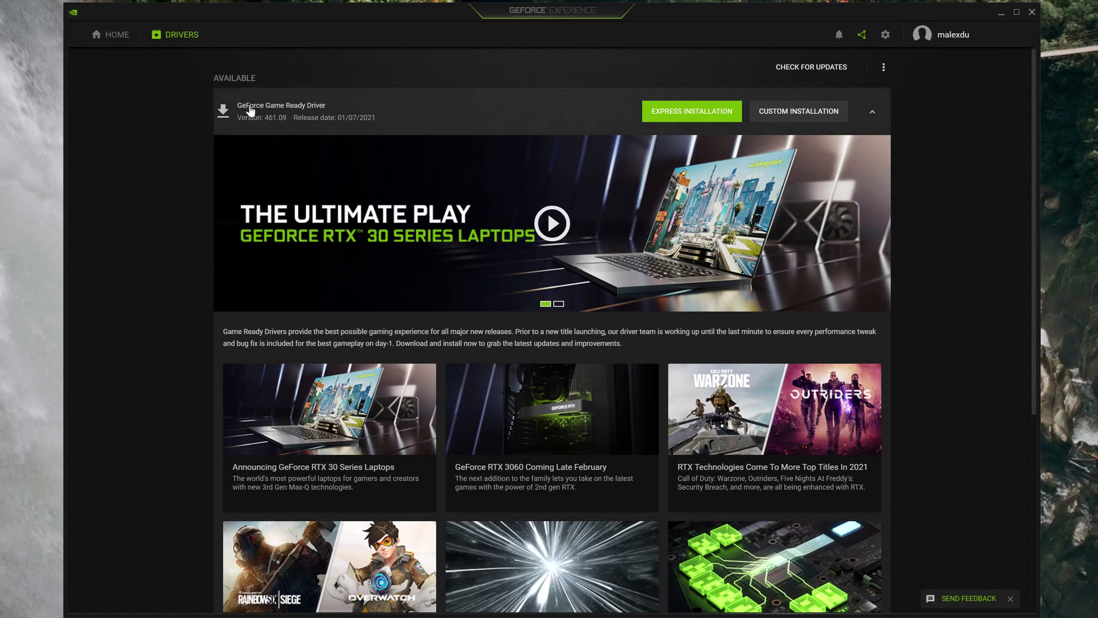
Open the details of Microsoft Flight Simulator and review its current and optimal in-game settings
{"action": "left_click", "coordinate": [125, 34]}
{"action": "mouse_move", "coordinate": [145, 155]}
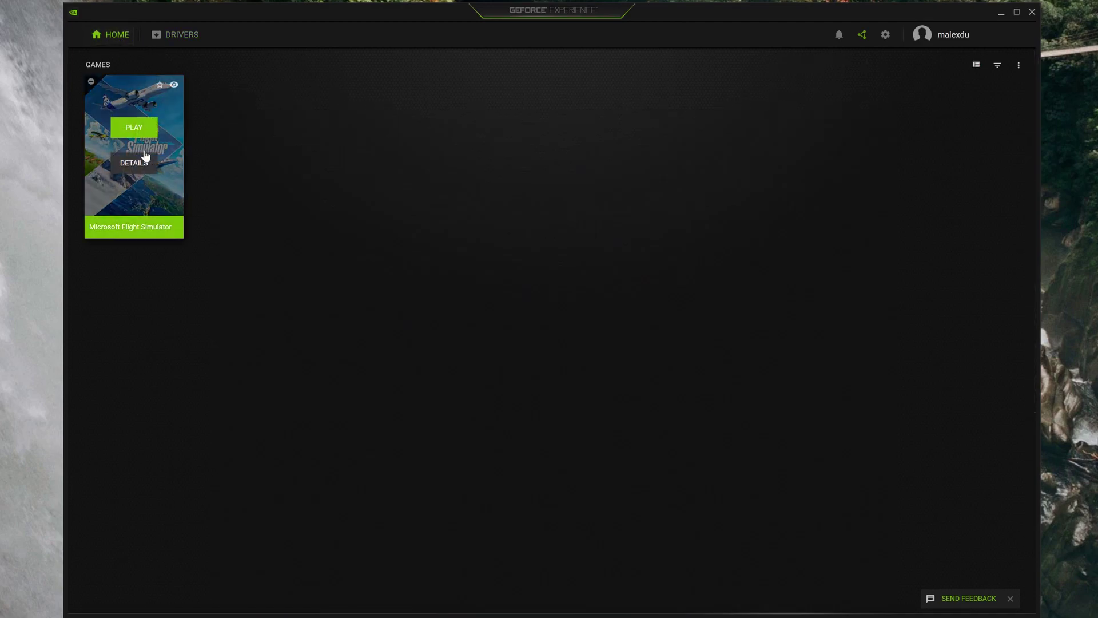
{"action": "left_click", "coordinate": [136, 166]}
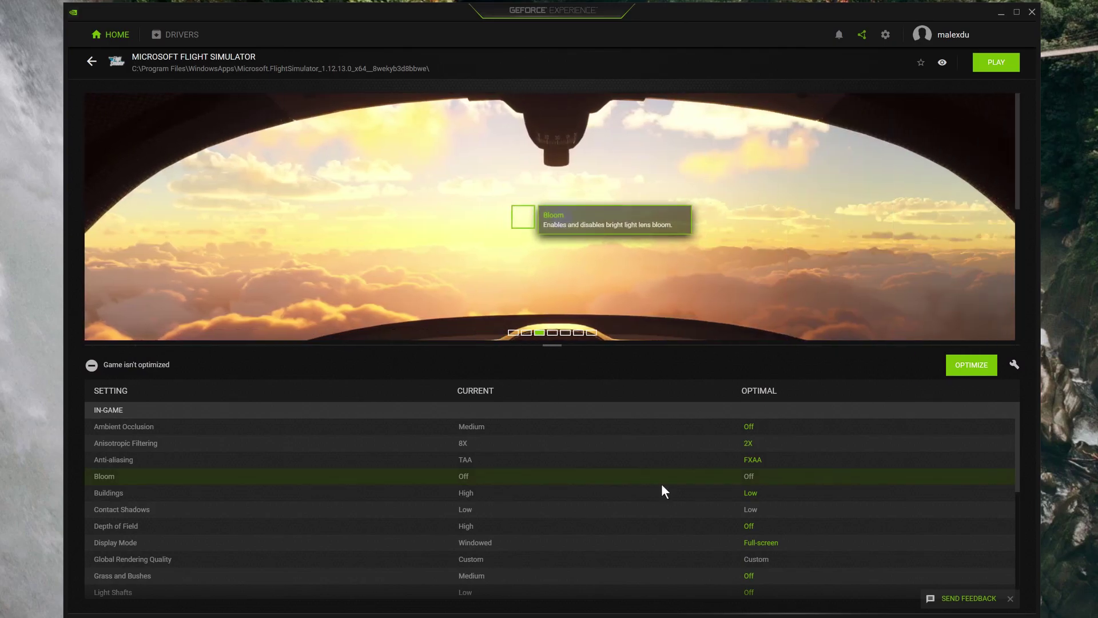
{"action": "scroll", "coordinate": [661, 483], "scroll_direction": "down", "scroll_amount": 5}
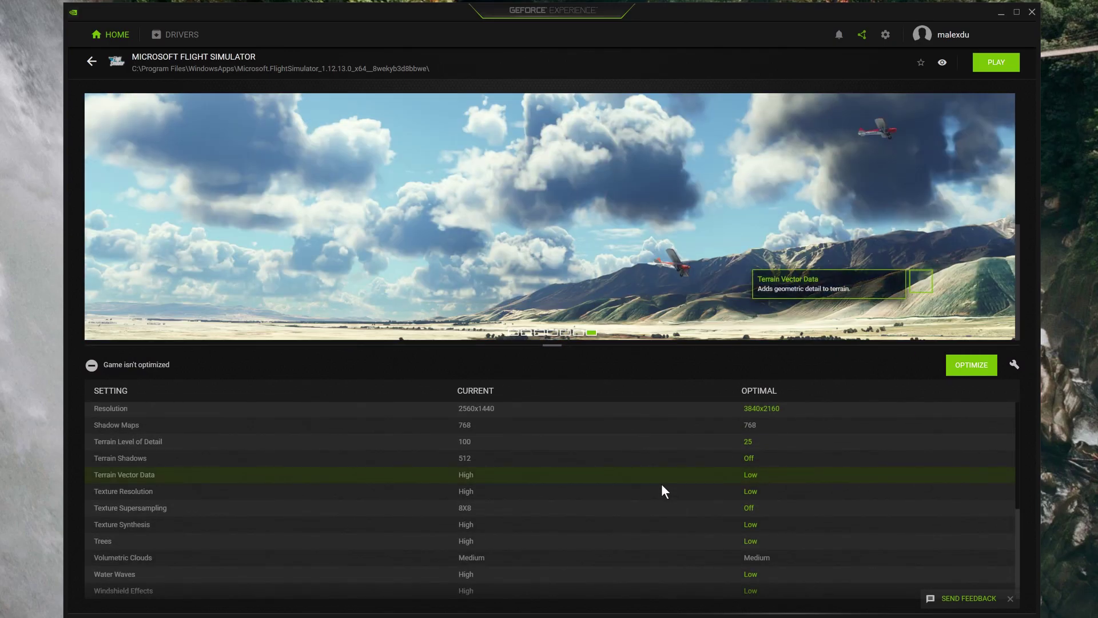
{"action": "scroll", "coordinate": [661, 482], "scroll_direction": "up", "scroll_amount": 5}
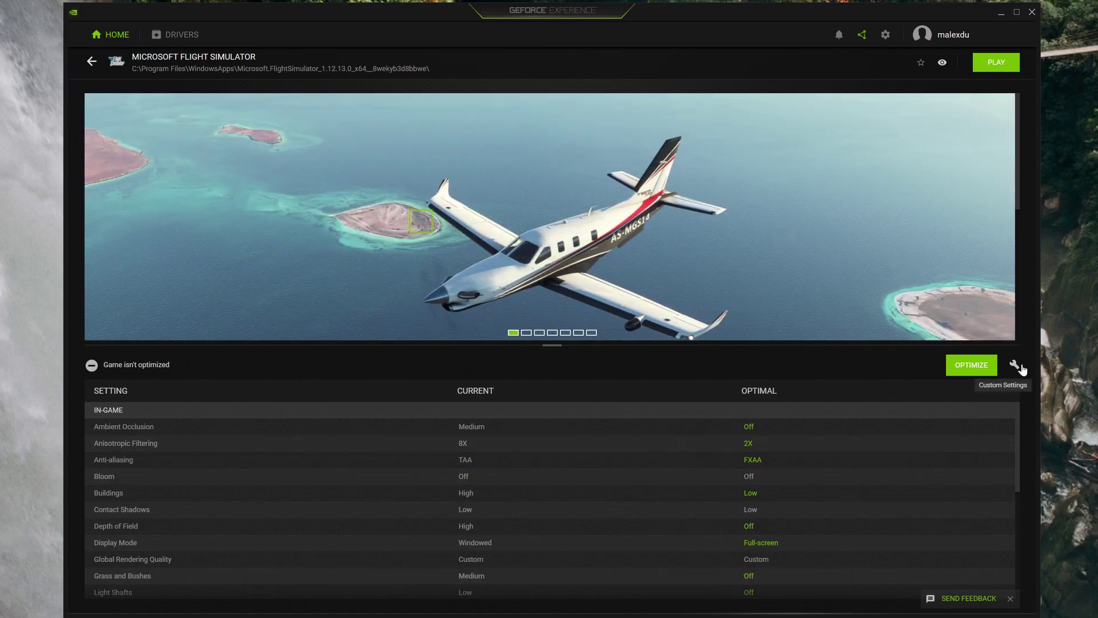
Open the custom optimization settings for Microsoft Flight Simulator and compare the presets between performance and quality, including the display mode choices
{"action": "left_click", "coordinate": [1015, 365]}
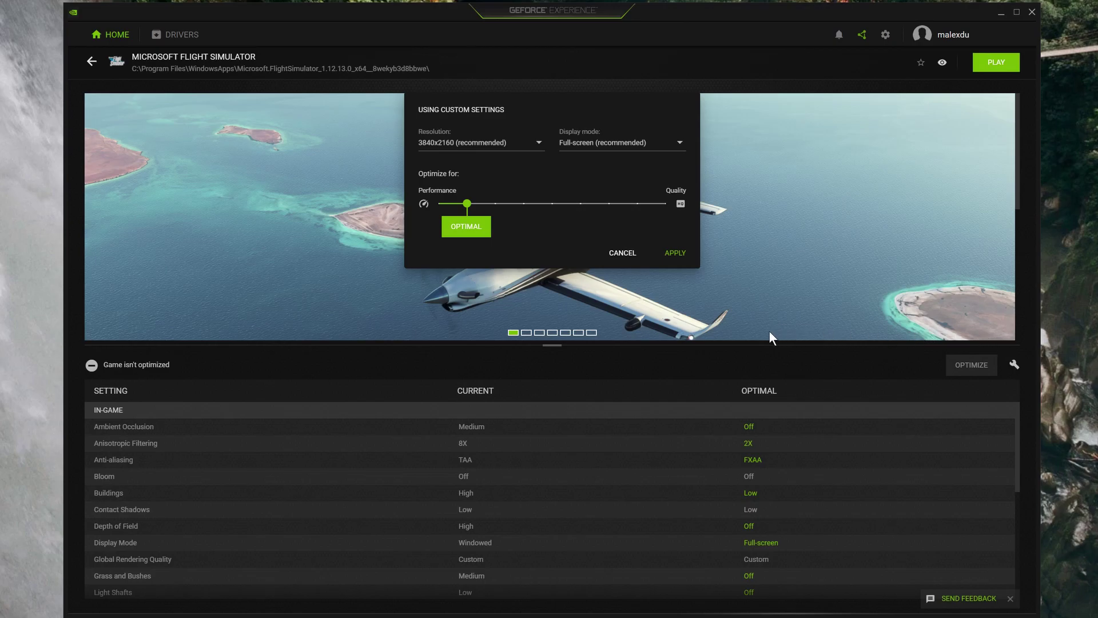
{"action": "left_click", "coordinate": [502, 205]}
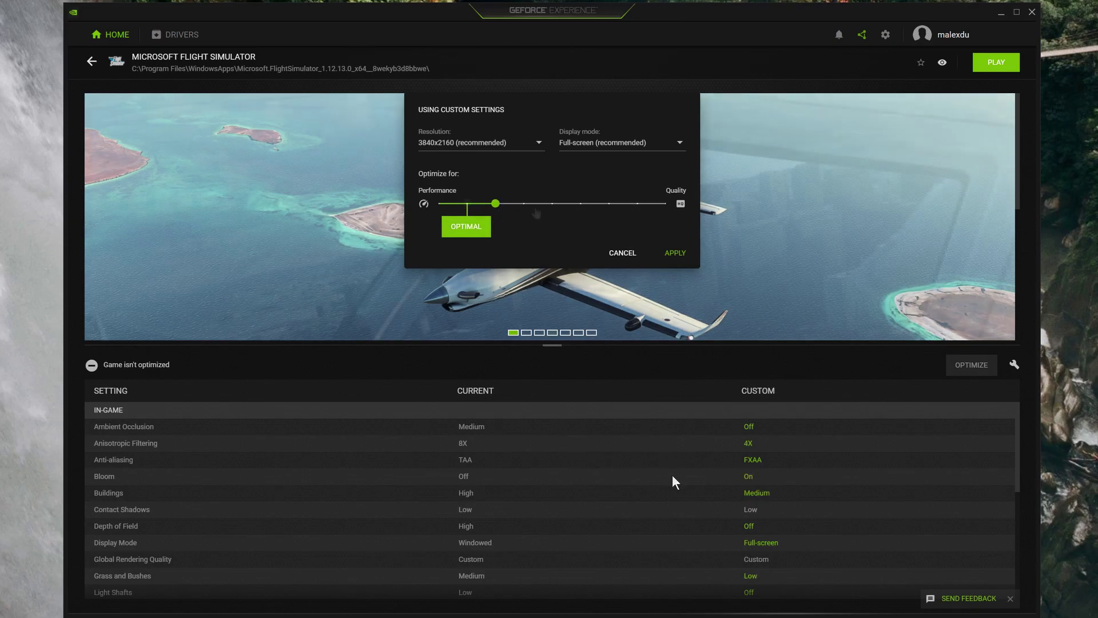
{"action": "left_click", "coordinate": [527, 204]}
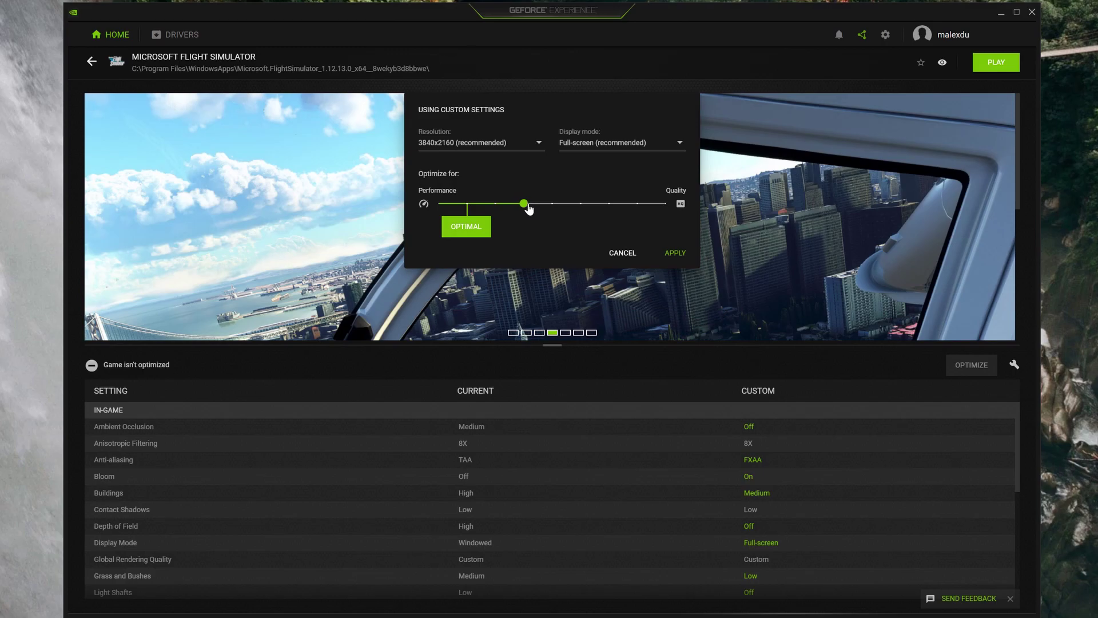
{"action": "left_click", "coordinate": [556, 205]}
{"action": "left_click", "coordinate": [584, 206]}
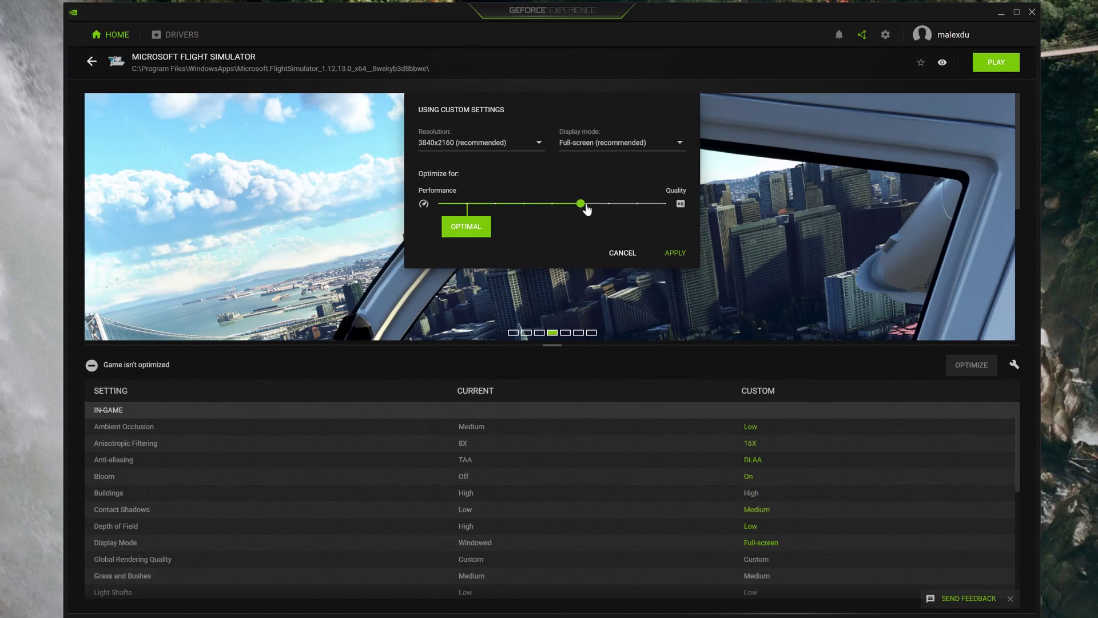
{"action": "left_click", "coordinate": [612, 206]}
{"action": "left_click", "coordinate": [642, 206]}
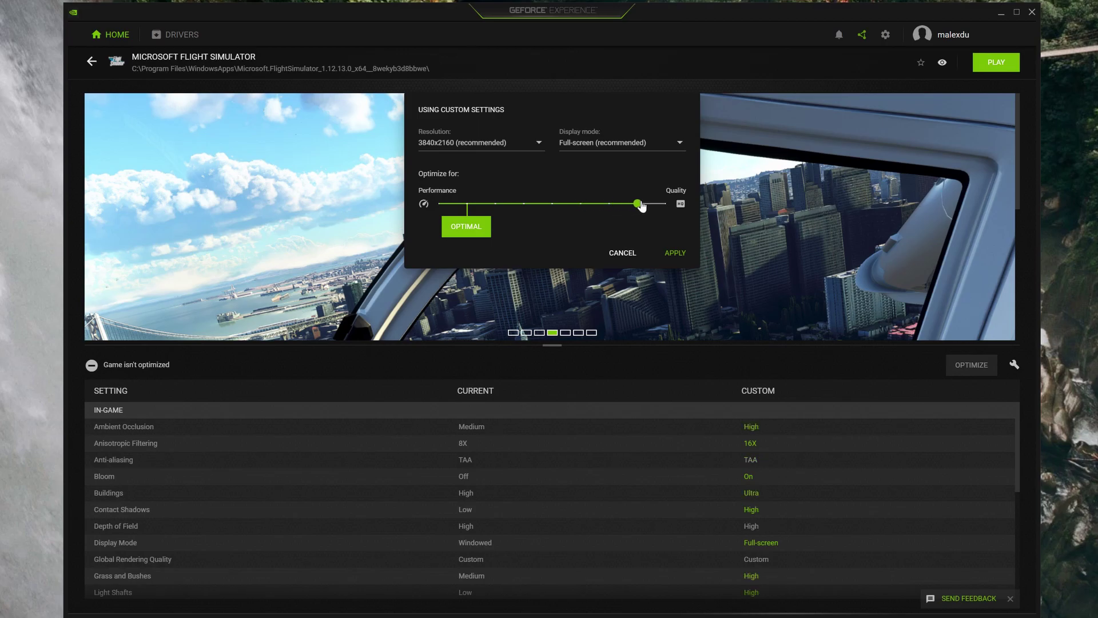
{"action": "left_click", "coordinate": [604, 207]}
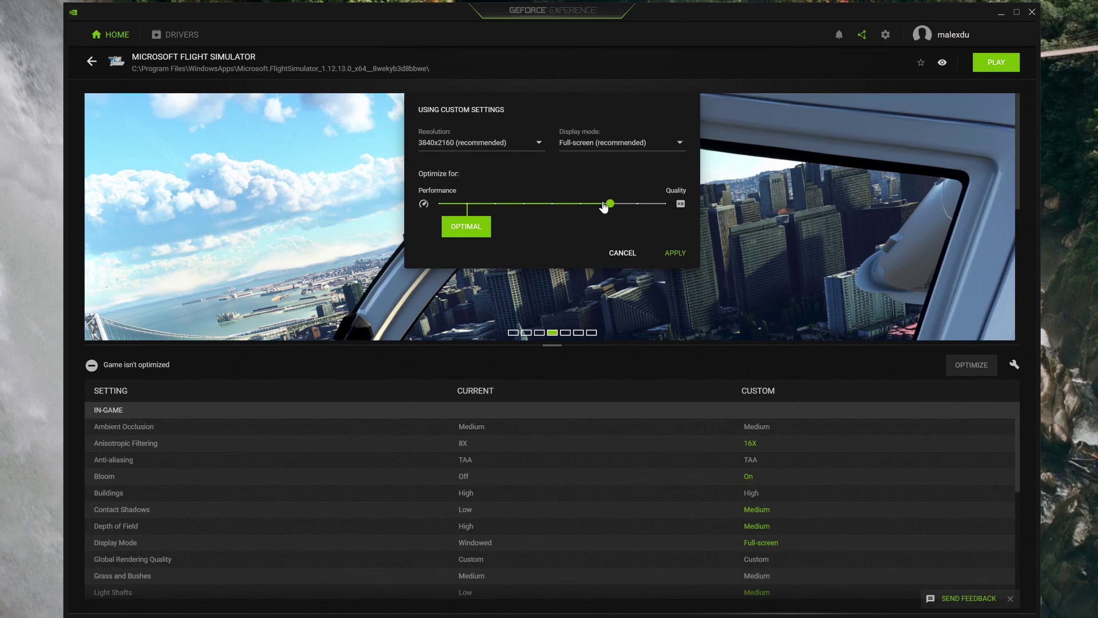
{"action": "left_click", "coordinate": [582, 207]}
{"action": "left_click", "coordinate": [682, 144]}
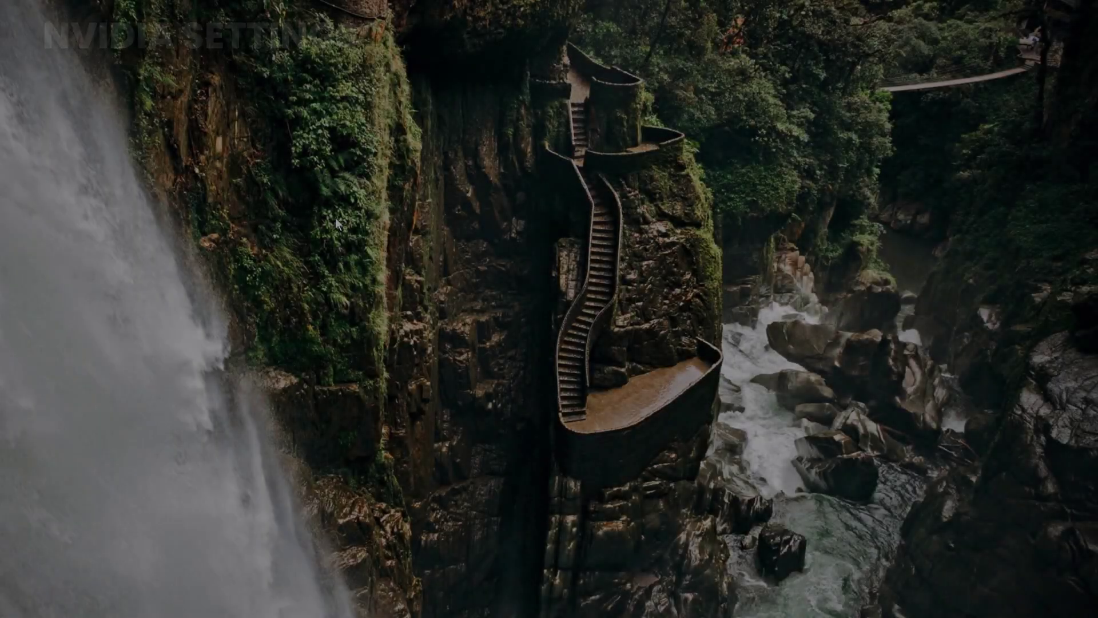
Switch to NVIDIA Control Panel and review the global settings under Manage 3D settings
{"action": "right_click", "coordinate": [331, 216]}
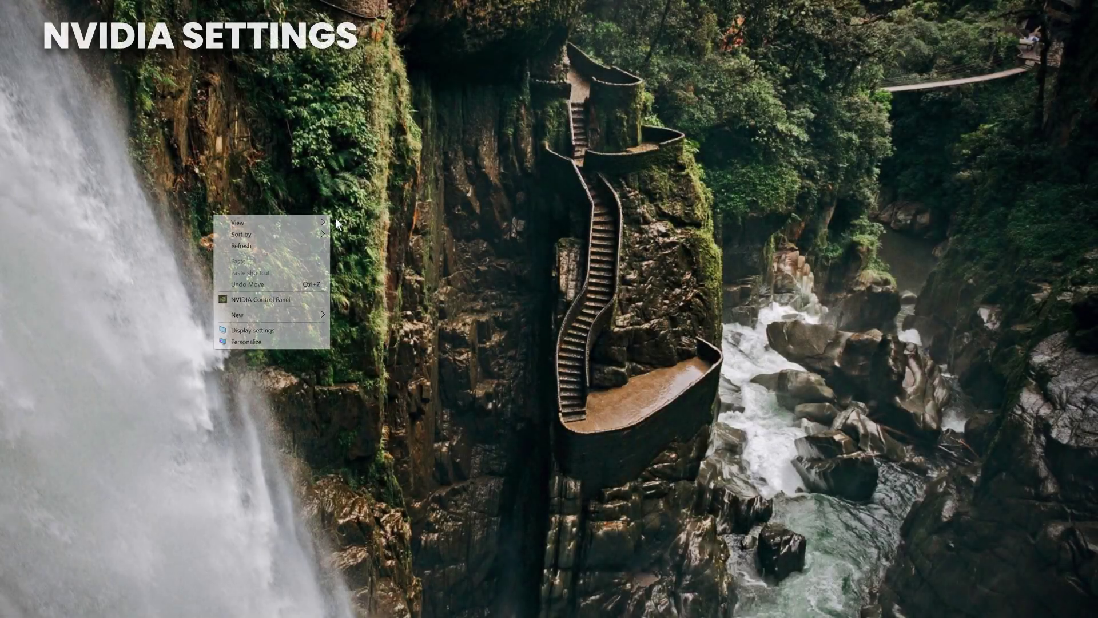
{"action": "left_click", "coordinate": [262, 301]}
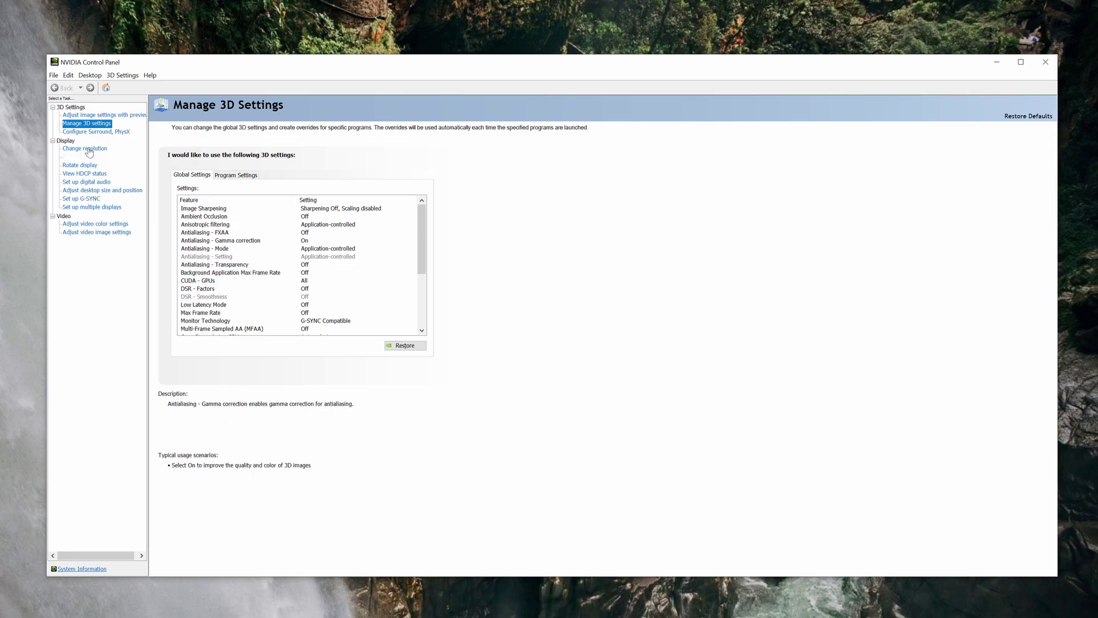
{"action": "left_click", "coordinate": [80, 126]}
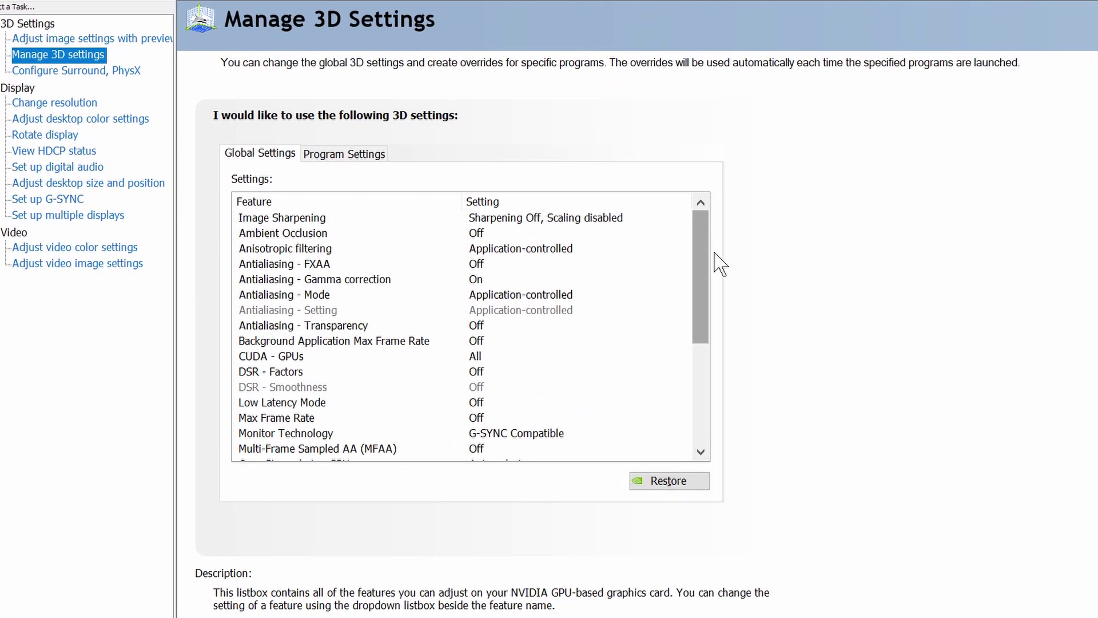
{"action": "left_click_drag", "start_coordinate": [505, 240], "coordinate": [493, 329]}
{"action": "left_click_drag", "start_coordinate": [700, 401], "coordinate": [723, 234]}
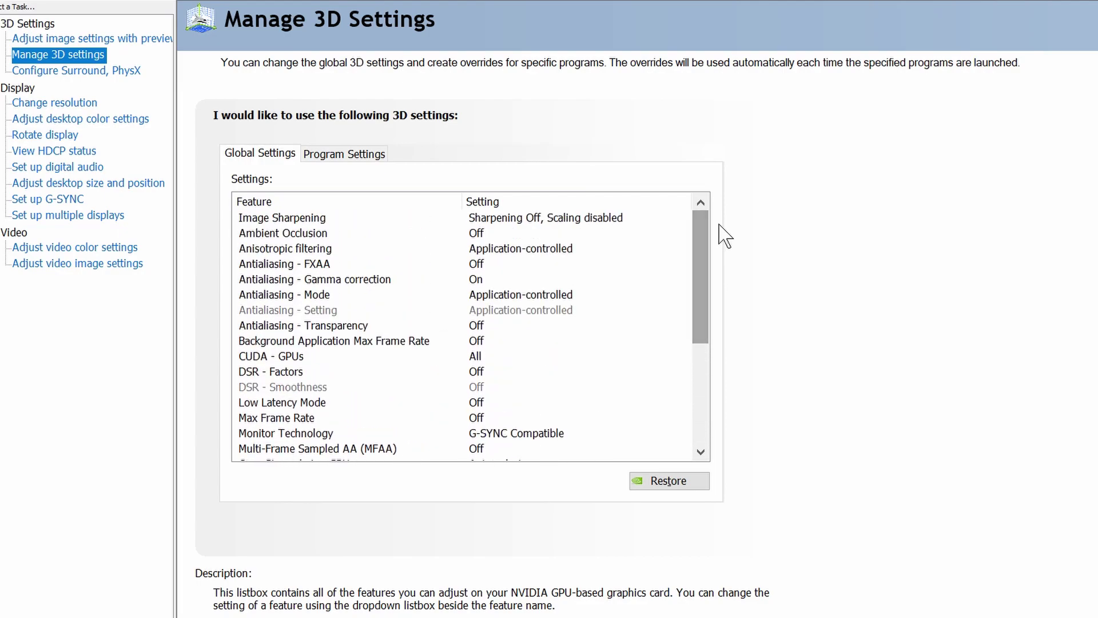
Show the program-specific 3D settings and look through the program list, keeping Microsoft Flight Simulator as the program to customize
{"action": "left_click", "coordinate": [380, 162]}
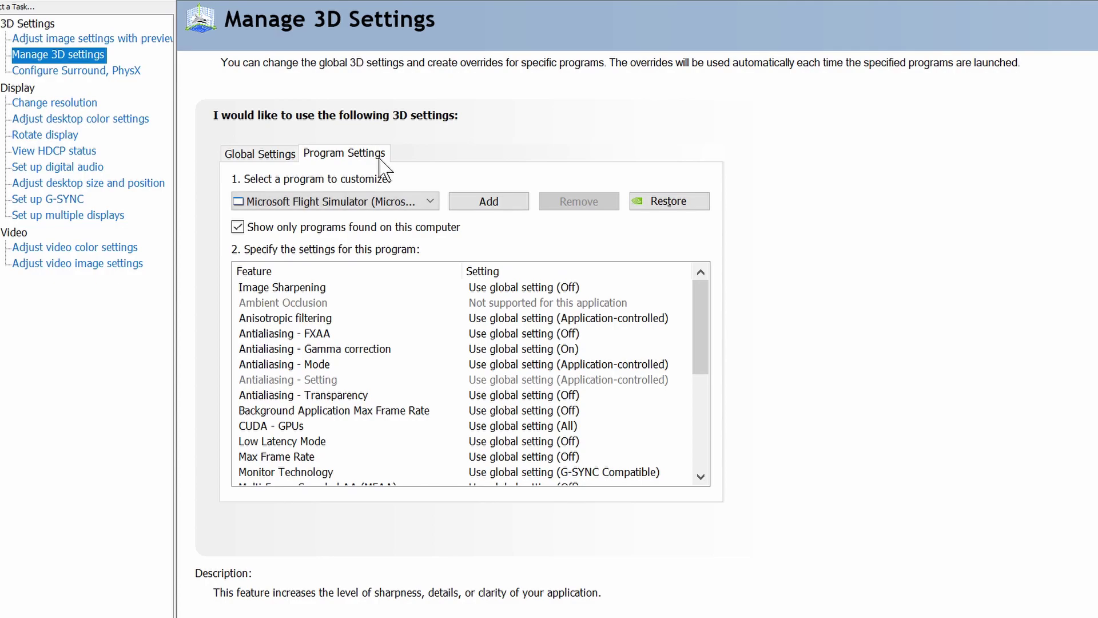
{"action": "left_click", "coordinate": [430, 202]}
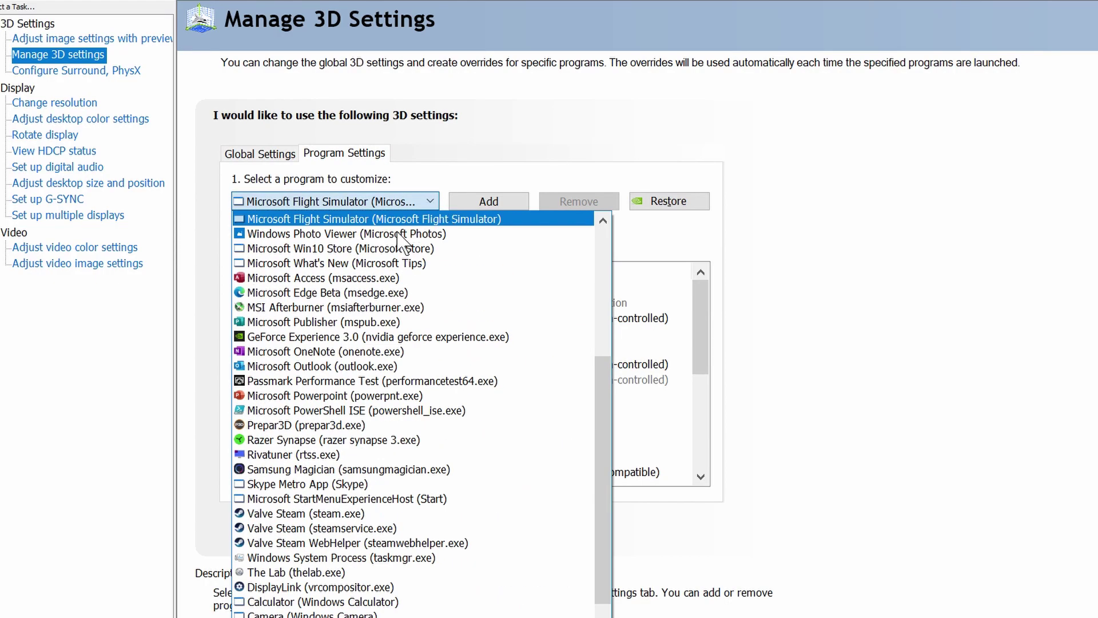
{"action": "scroll", "coordinate": [397, 406], "scroll_direction": "down", "scroll_amount": 2}
{"action": "scroll", "coordinate": [397, 406], "scroll_direction": "up", "scroll_amount": 6}
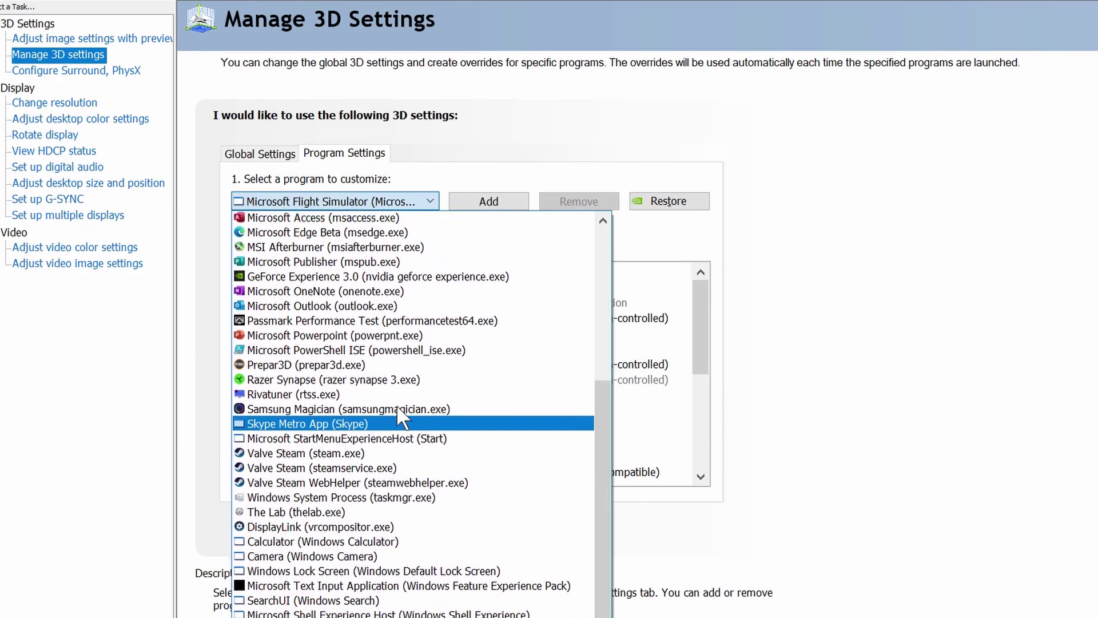
{"action": "scroll", "coordinate": [423, 409], "scroll_direction": "up", "scroll_amount": 2}
{"action": "left_click", "coordinate": [1093, 228]}
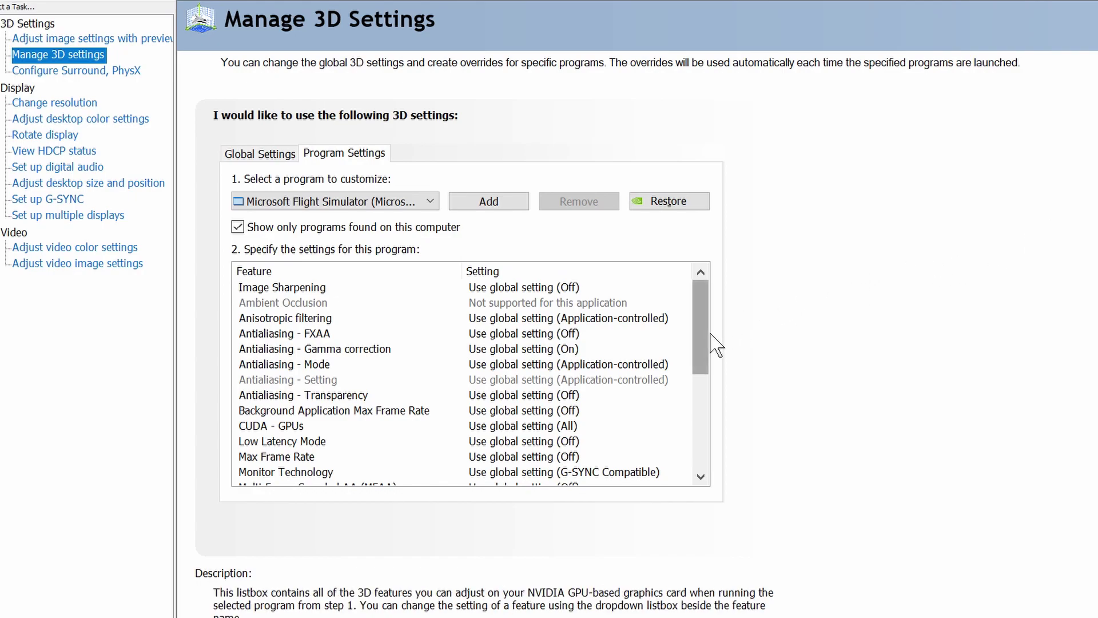
Set the power management mode for Microsoft Flight Simulator to Prefer maximum performance
{"action": "scroll", "coordinate": [715, 355], "scroll_direction": "down", "scroll_amount": 3}
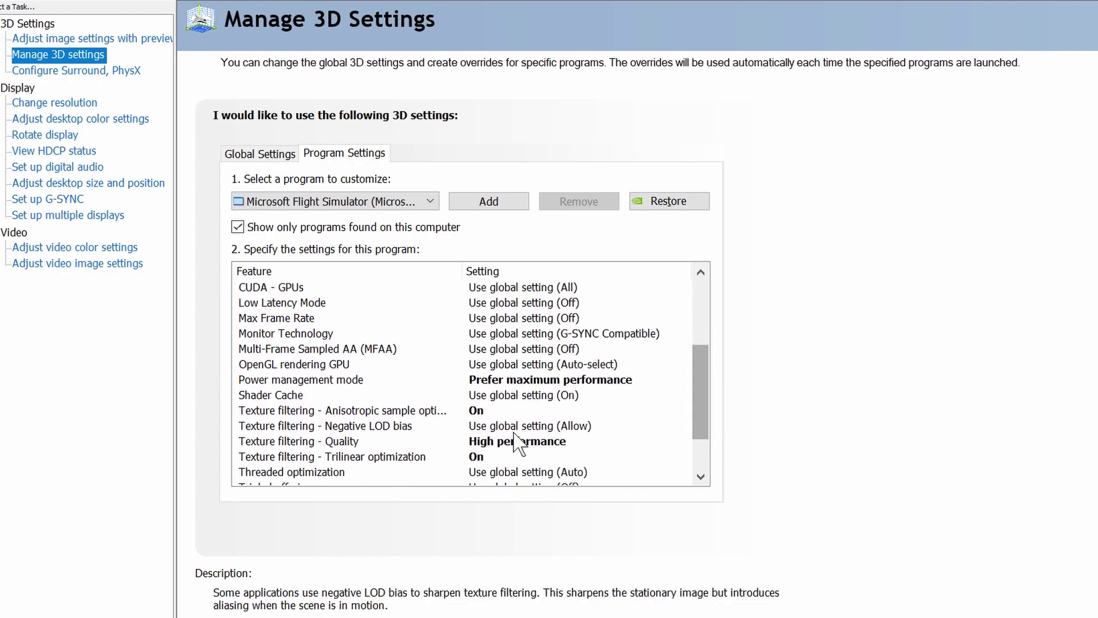
{"action": "left_click", "coordinate": [269, 383]}
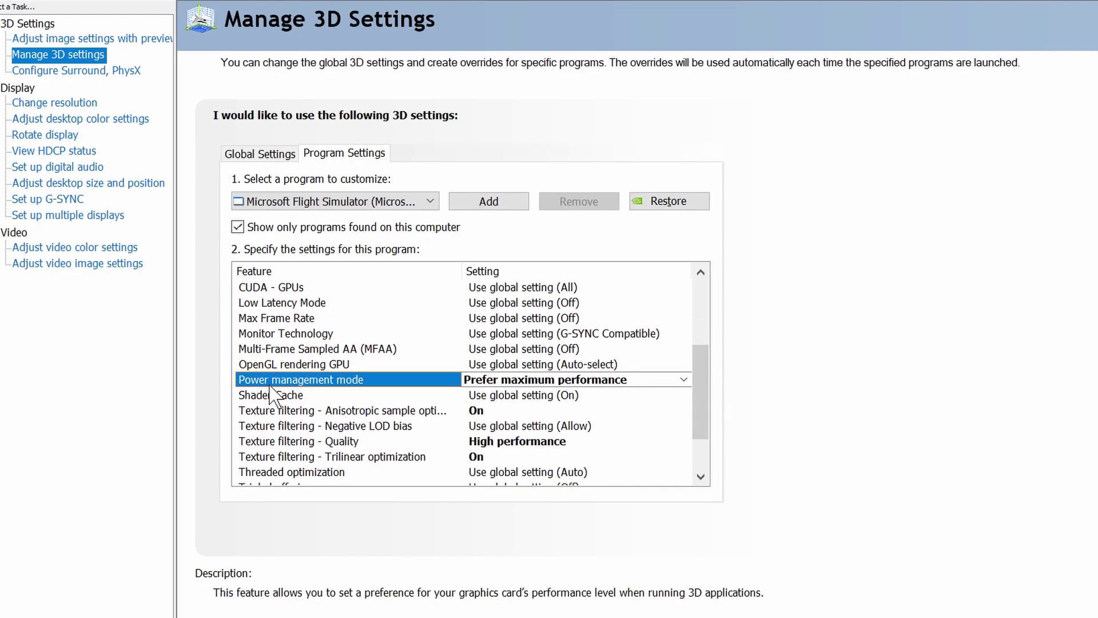
{"action": "left_click", "coordinate": [685, 380]}
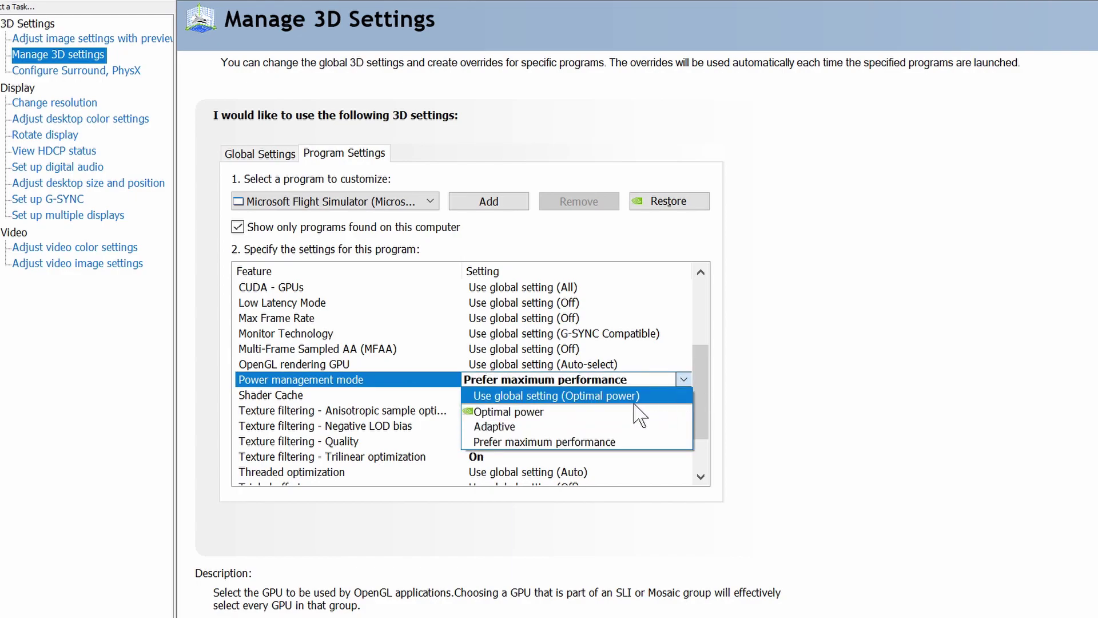
{"action": "left_click", "coordinate": [589, 442]}
Set the Texture filtering - Quality option for Microsoft Flight Simulator to High performance
{"action": "left_click_drag", "start_coordinate": [701, 417], "coordinate": [727, 445]}
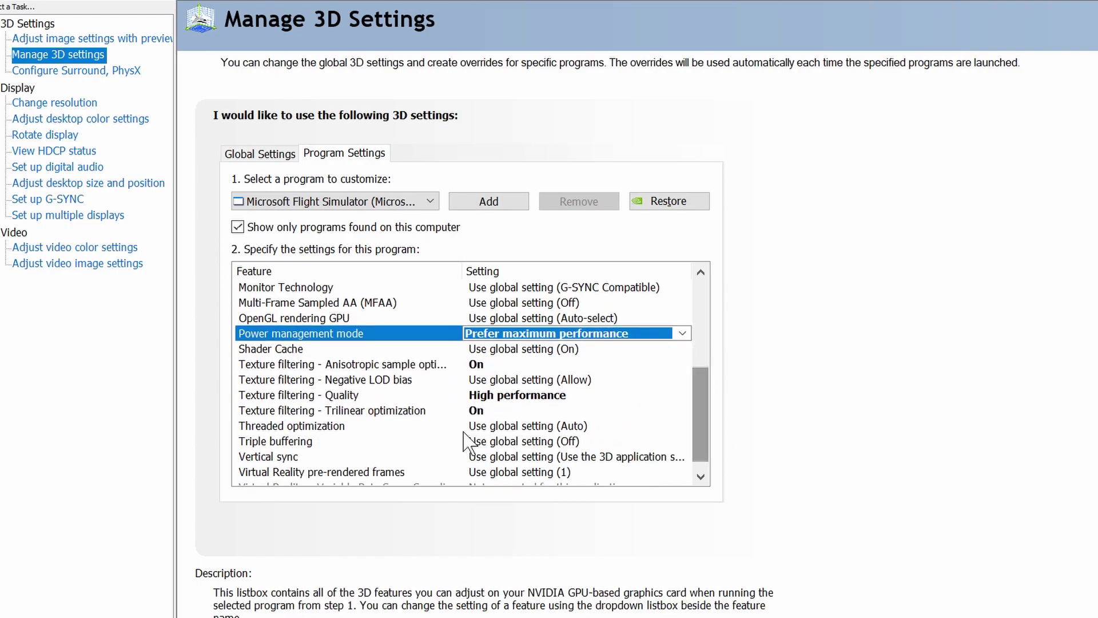
{"action": "left_click", "coordinate": [351, 400]}
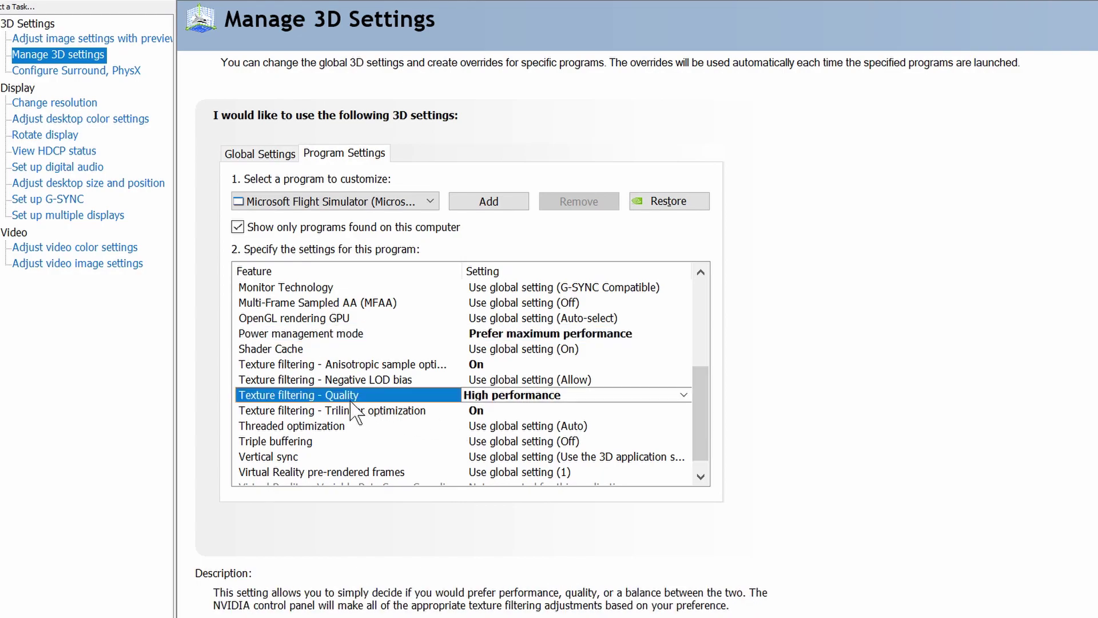
{"action": "left_click", "coordinate": [690, 400]}
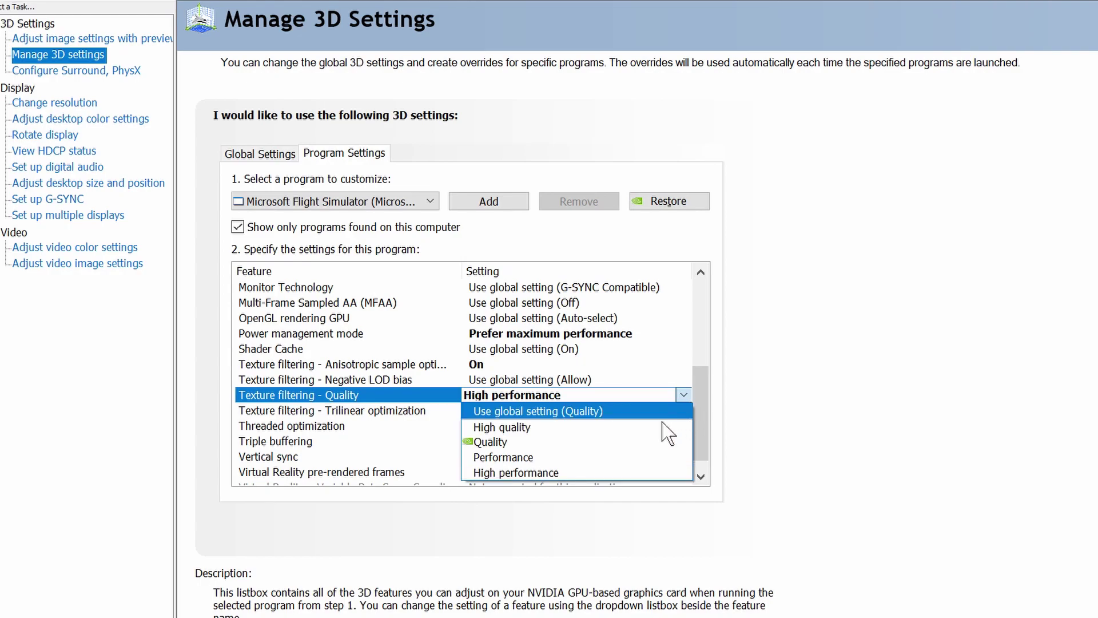
{"action": "left_click", "coordinate": [631, 473]}
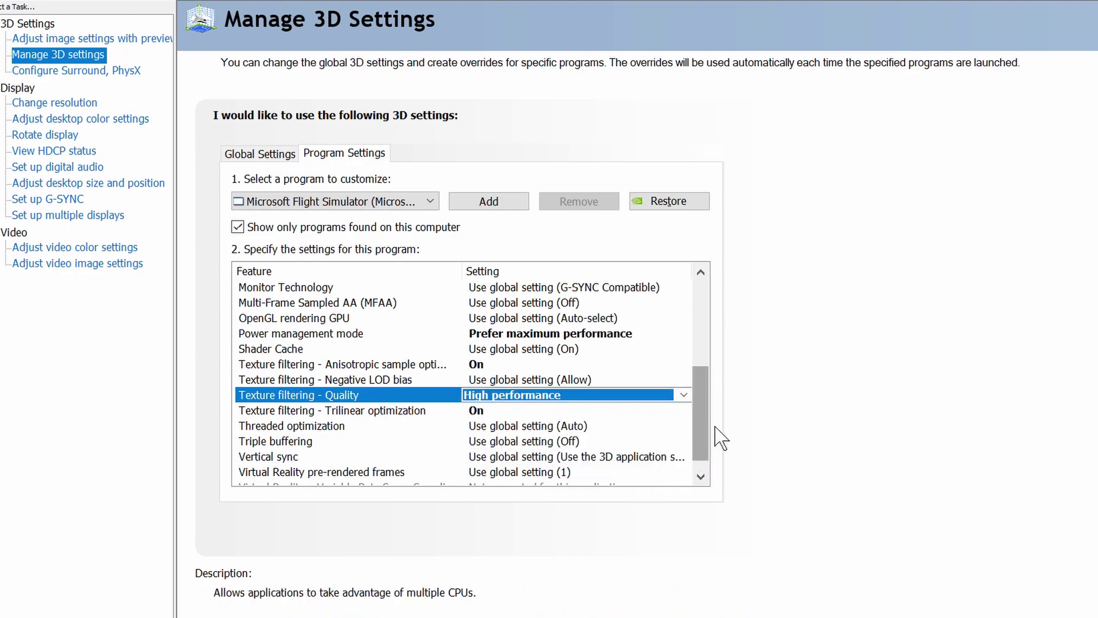
View the available values for Virtual Reality pre-rendered frames without changing the setting
{"action": "scroll", "coordinate": [720, 438], "scroll_direction": "down", "scroll_amount": 1}
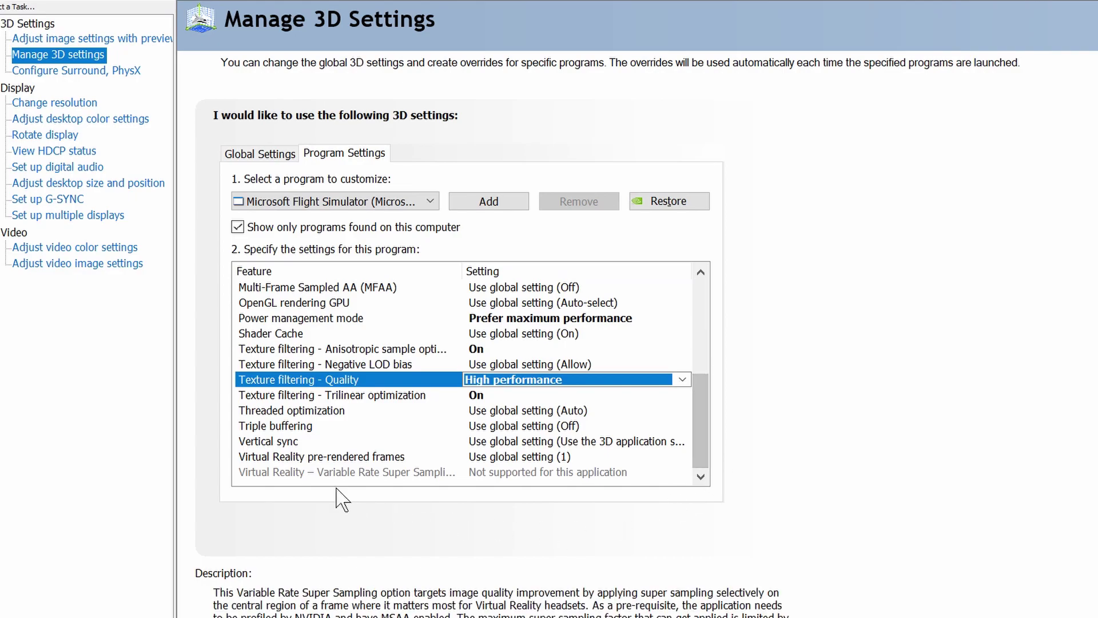
{"action": "left_click", "coordinate": [321, 461]}
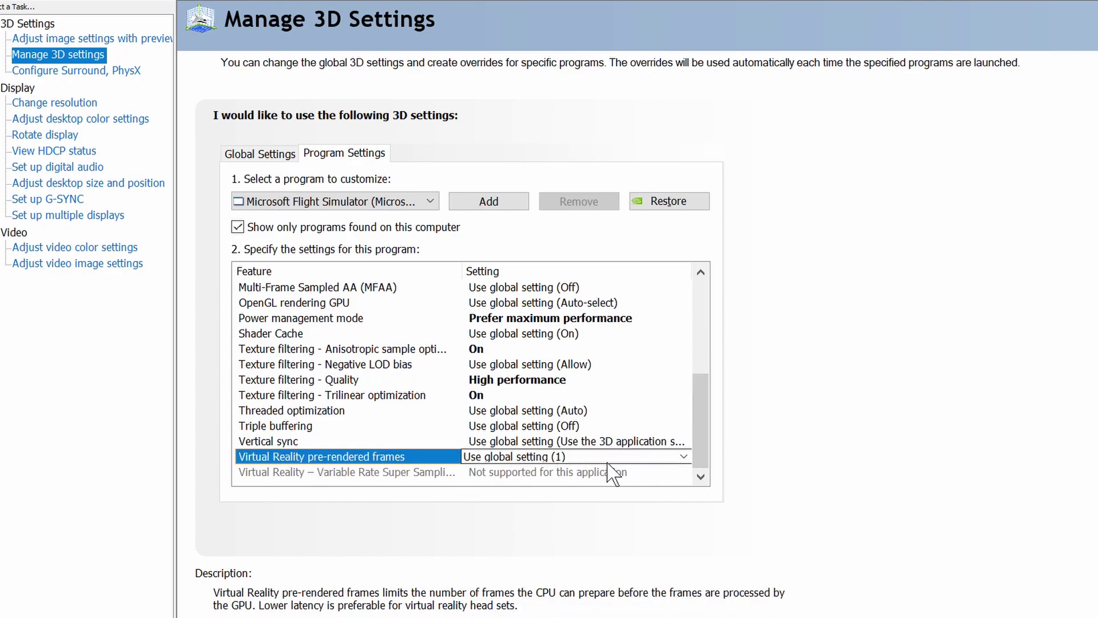
{"action": "left_click", "coordinate": [684, 457]}
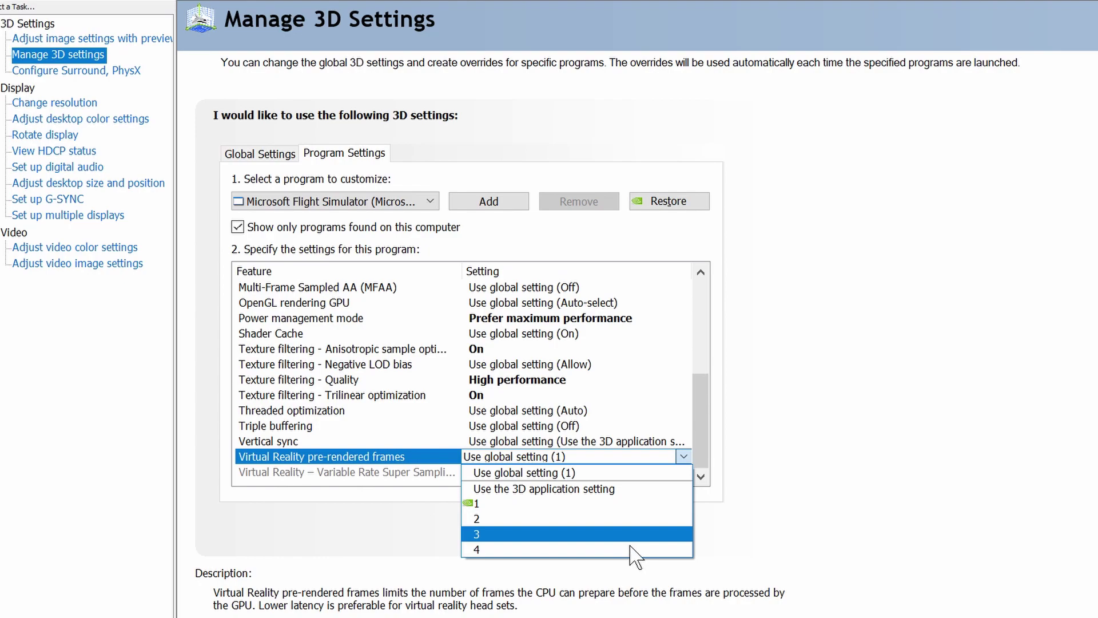
{"action": "left_click", "coordinate": [844, 499]}
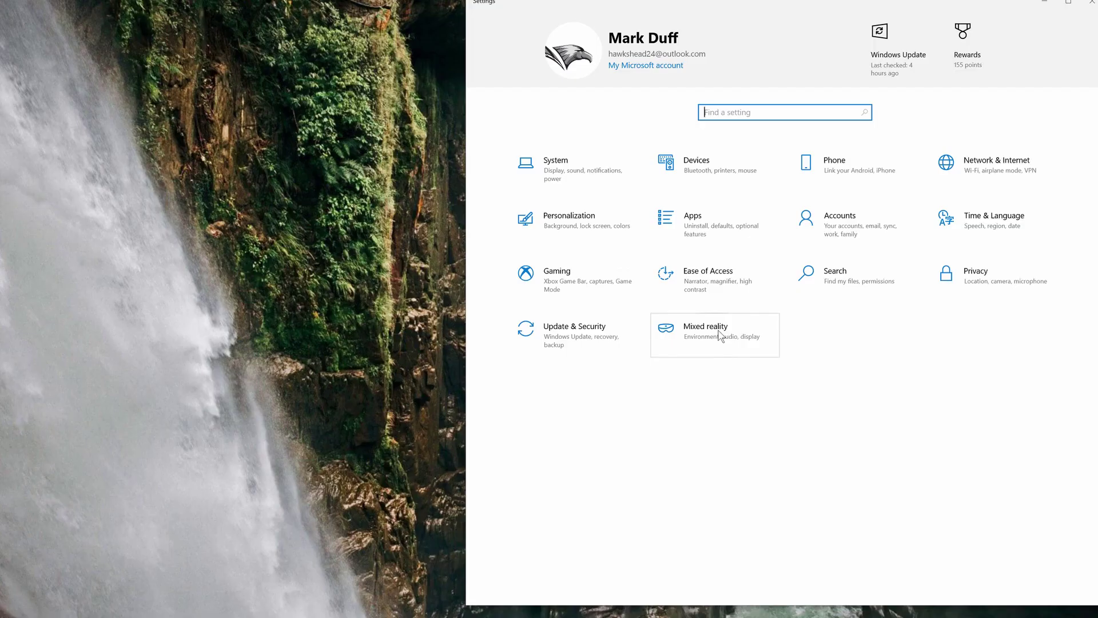
In the Windows mixed reality headset display settings, choose High for the home's level of detail and 720p for the app window resolution
{"action": "left_click", "coordinate": [631, 312]}
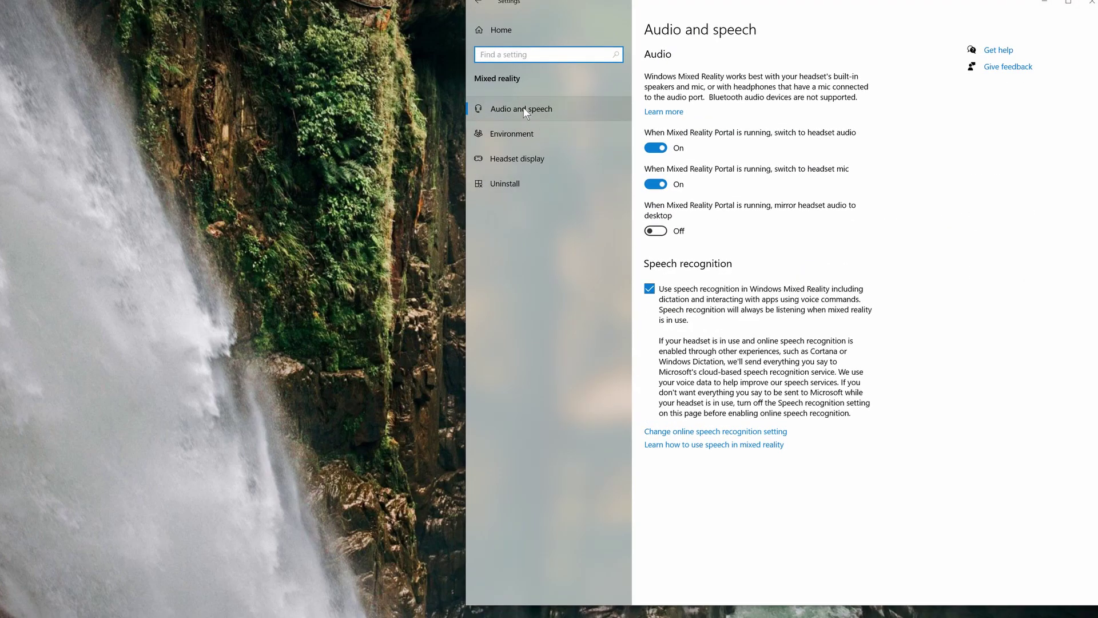
{"action": "left_click", "coordinate": [518, 161]}
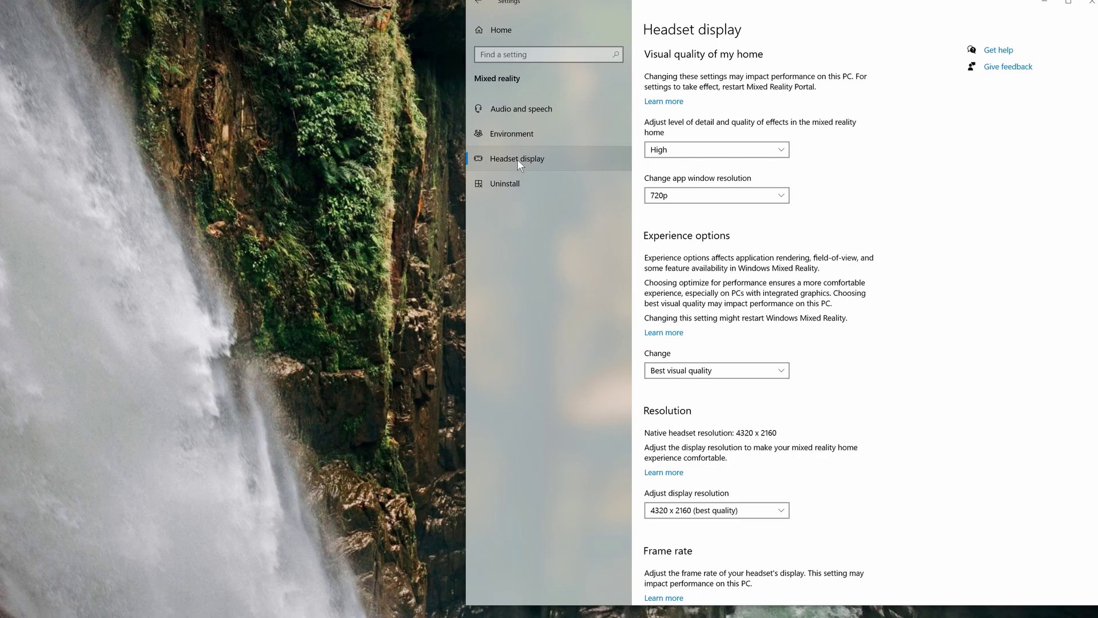
{"action": "left_click", "coordinate": [786, 152]}
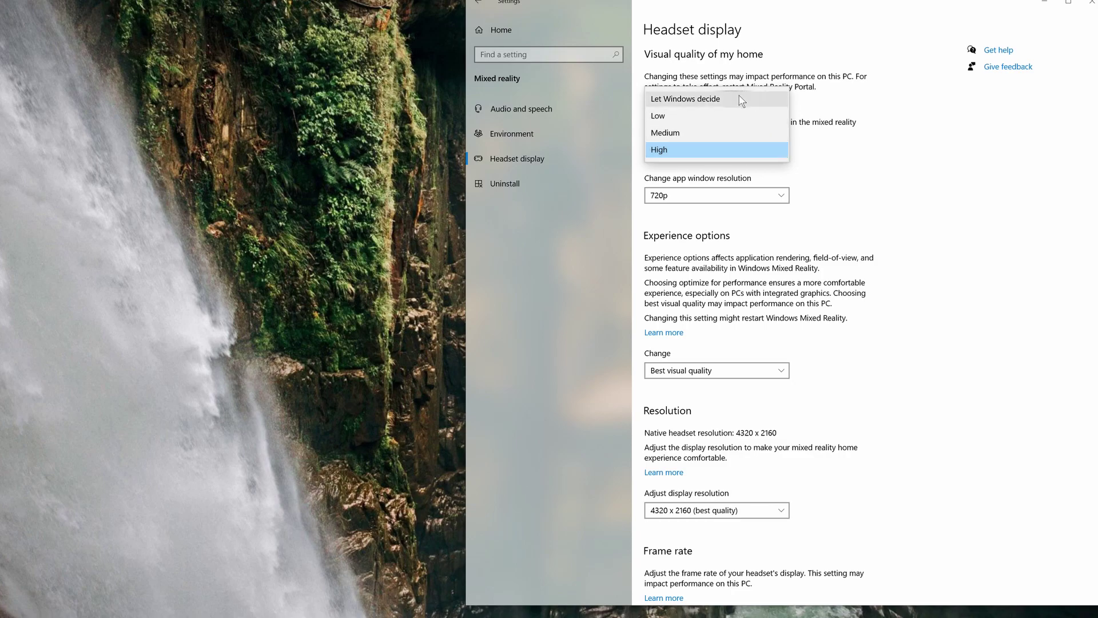
{"action": "left_click", "coordinate": [730, 156]}
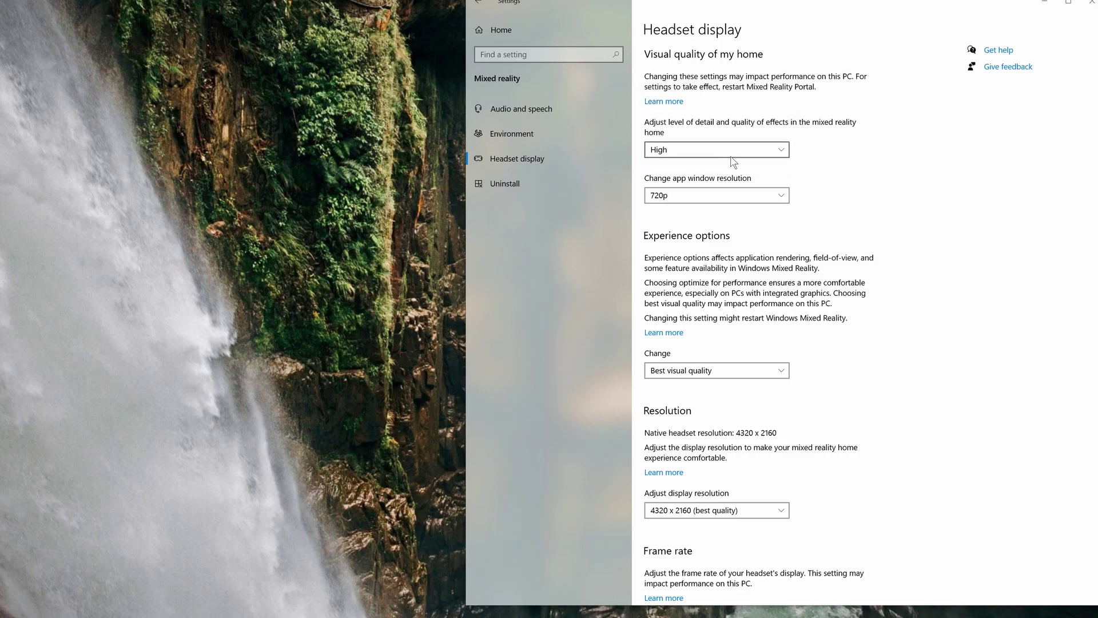
{"action": "left_click", "coordinate": [772, 195]}
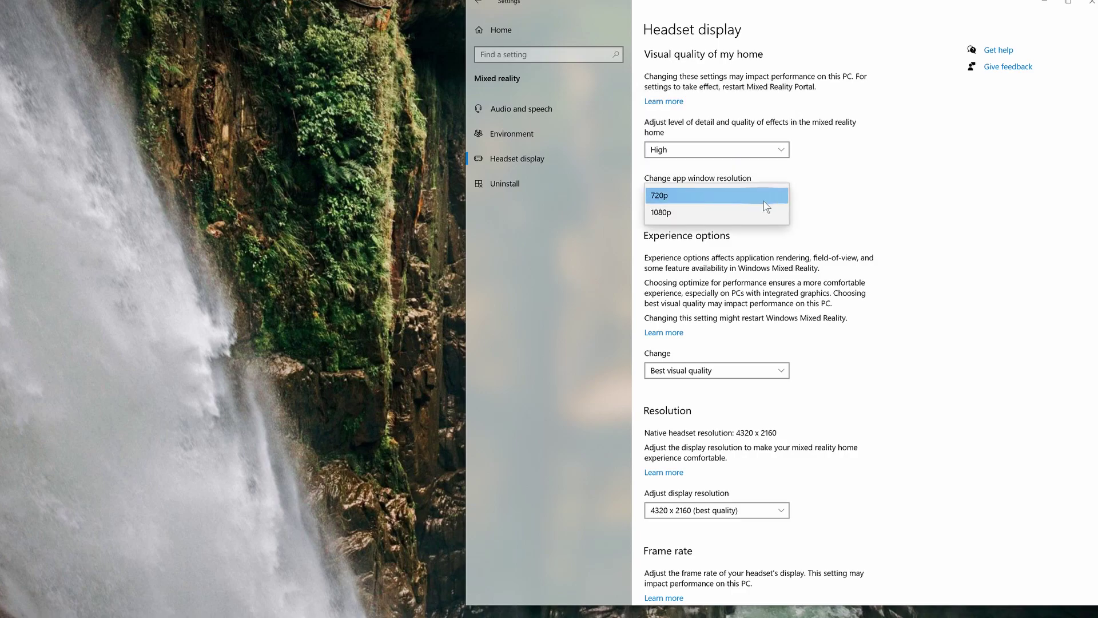
{"action": "left_click", "coordinate": [764, 200]}
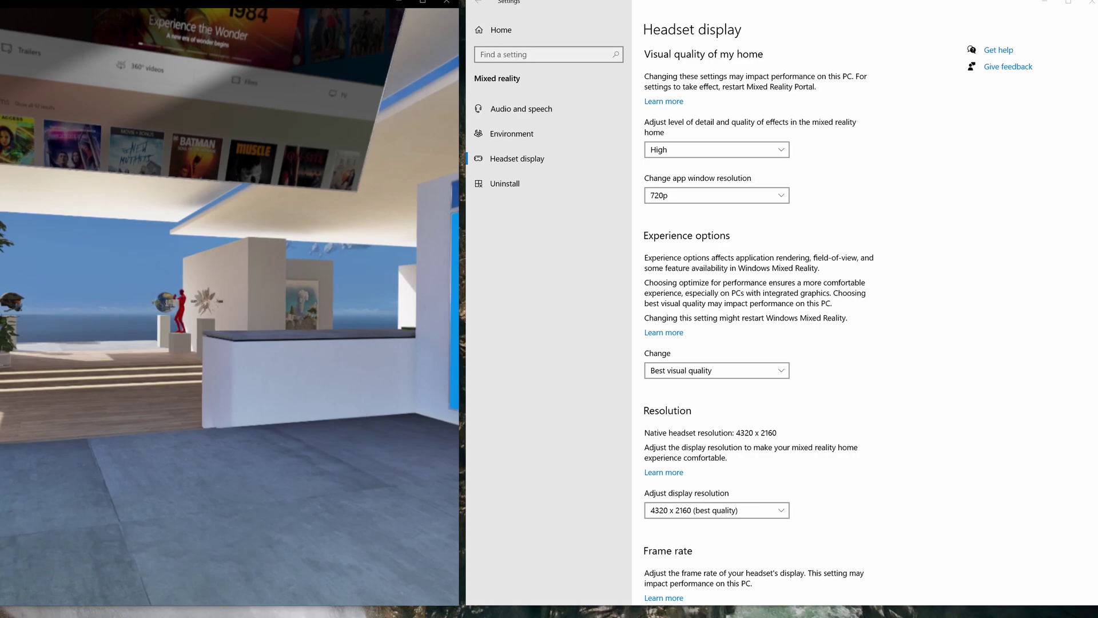
Toggle the headset preview in Mixed Reality Portal to its alternate view and back to compare the two
{"action": "mouse_move", "coordinate": [101, 444]}
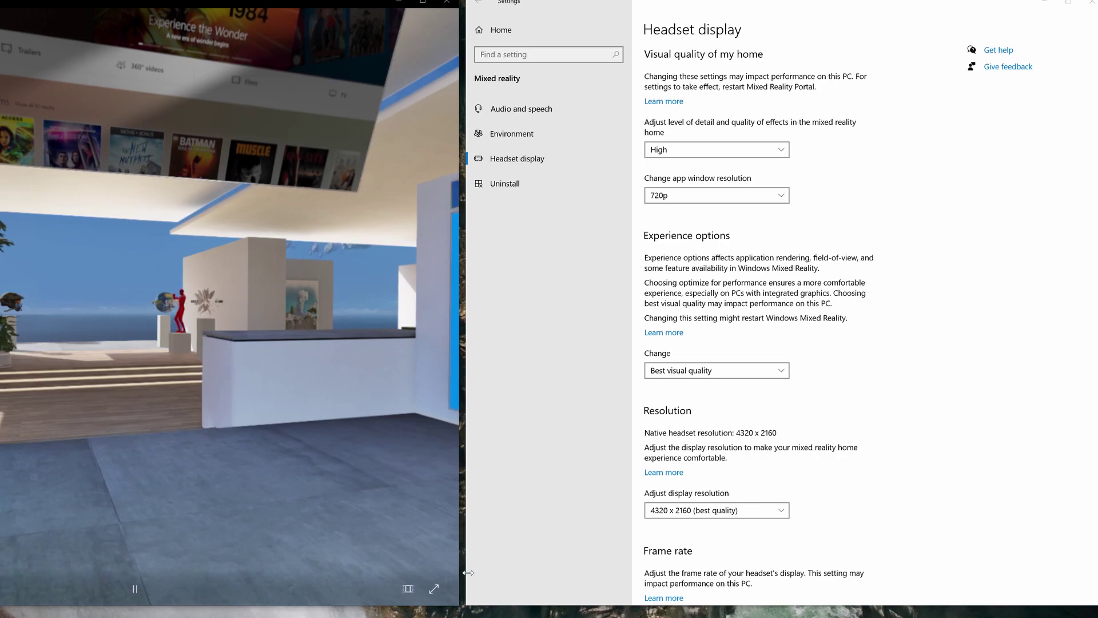
{"action": "left_click", "coordinate": [410, 589]}
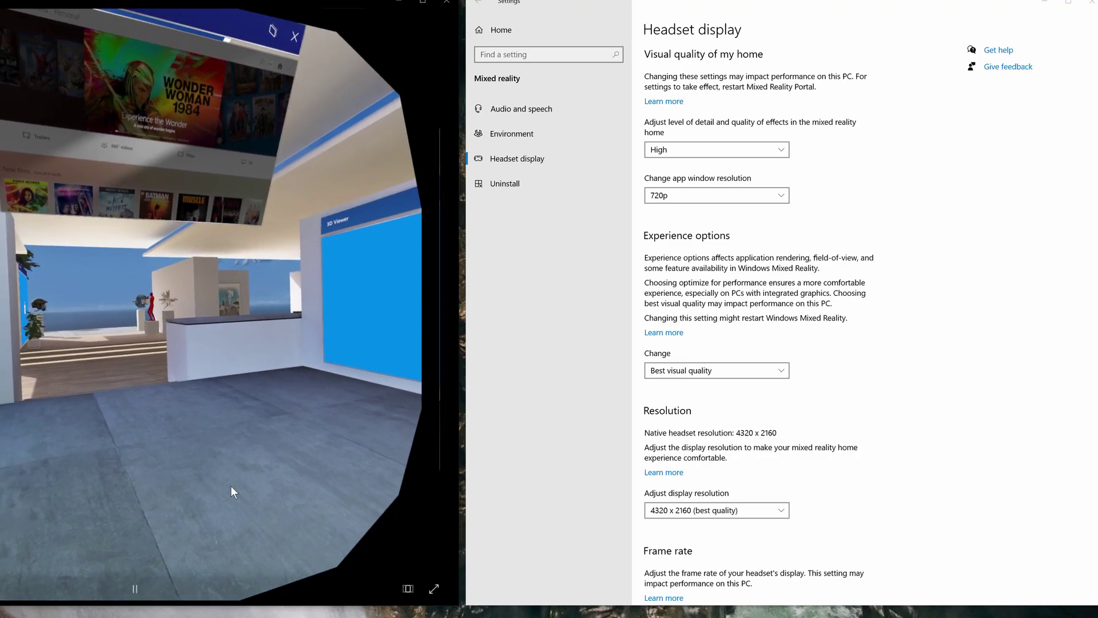
{"action": "left_click", "coordinate": [417, 592]}
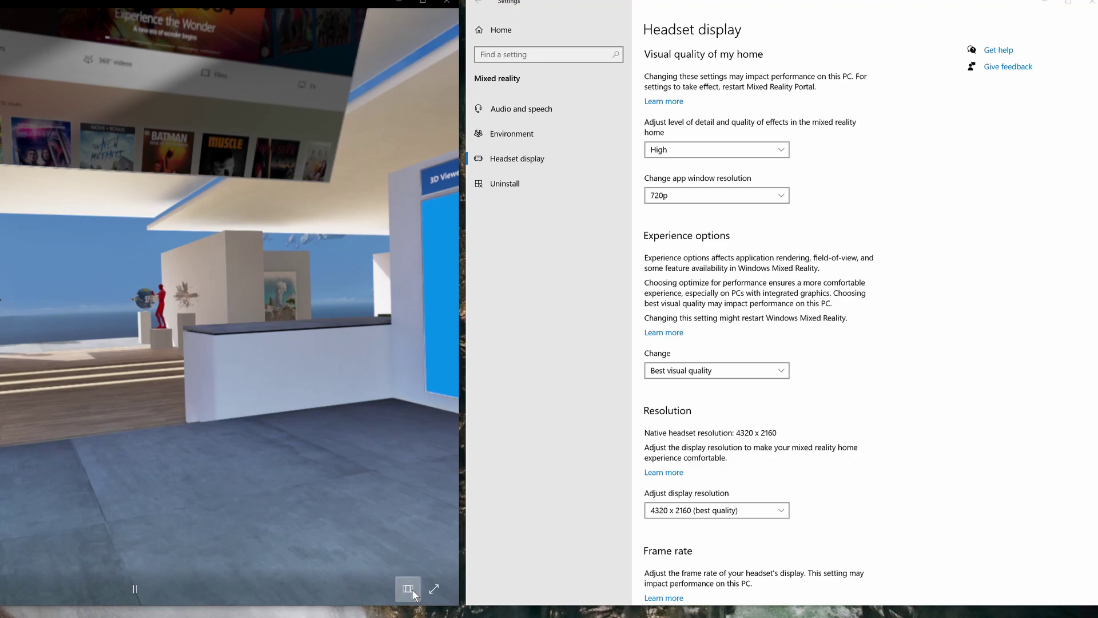
Set the headset's experience option to Optimize for performance and choose 90 Hz as its display frame rate
{"action": "left_click", "coordinate": [779, 371]}
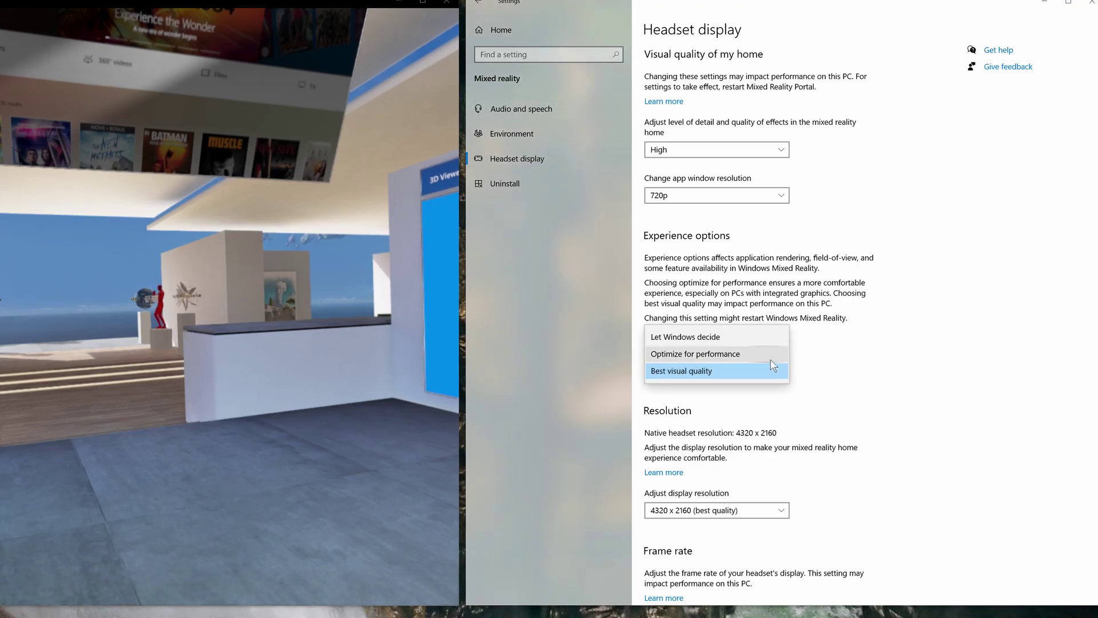
{"action": "left_click", "coordinate": [771, 360]}
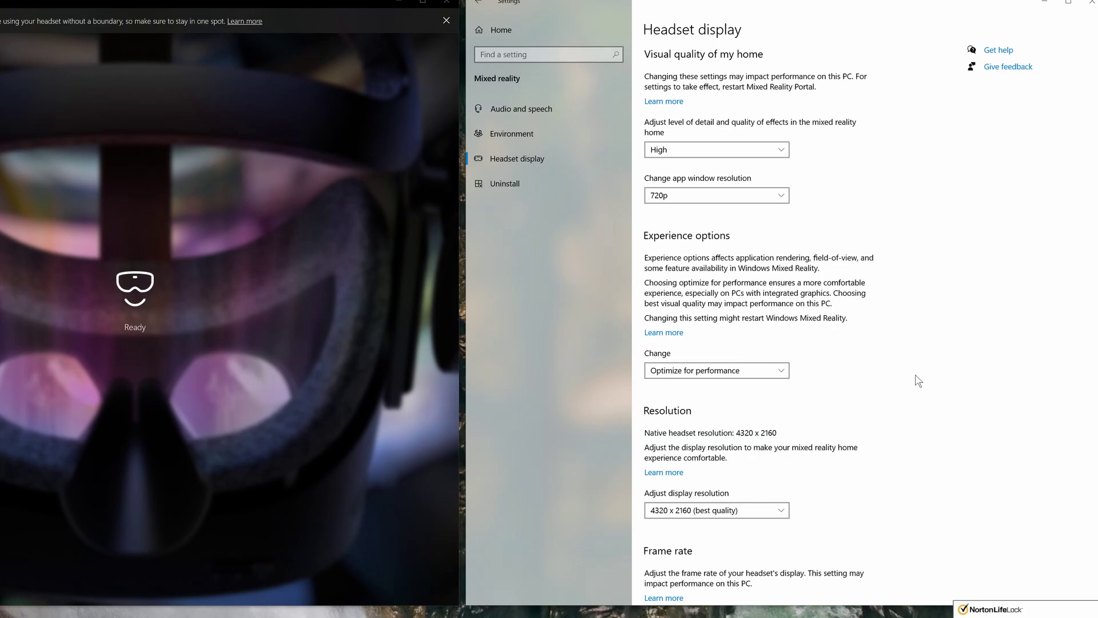
{"action": "scroll", "coordinate": [895, 369], "scroll_direction": "down", "scroll_amount": 5}
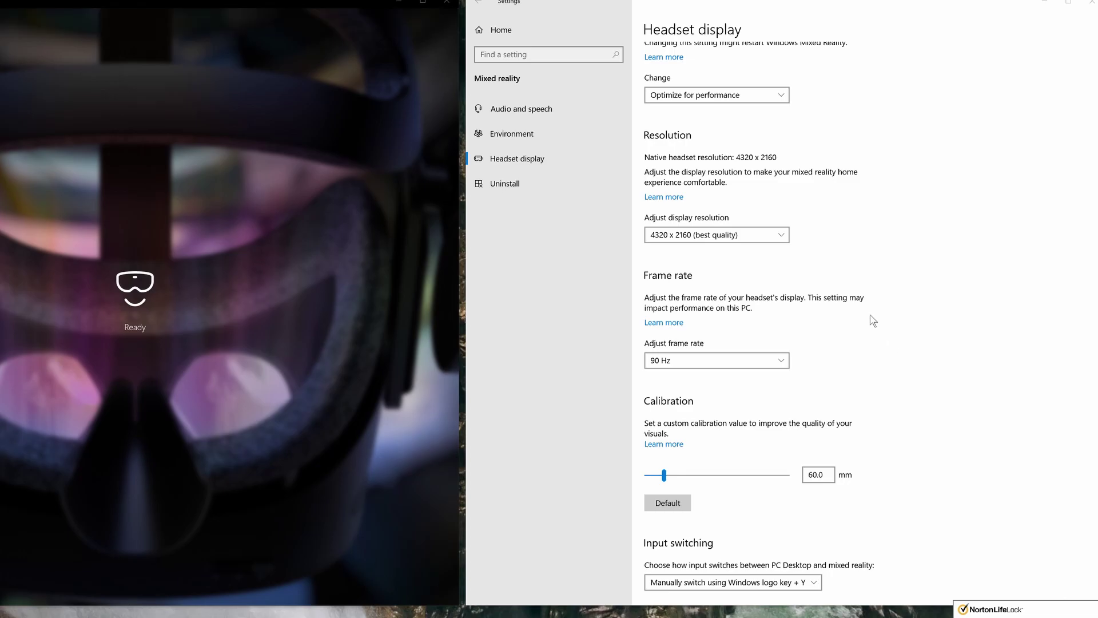
{"action": "scroll", "coordinate": [872, 291], "scroll_direction": "down", "scroll_amount": 1}
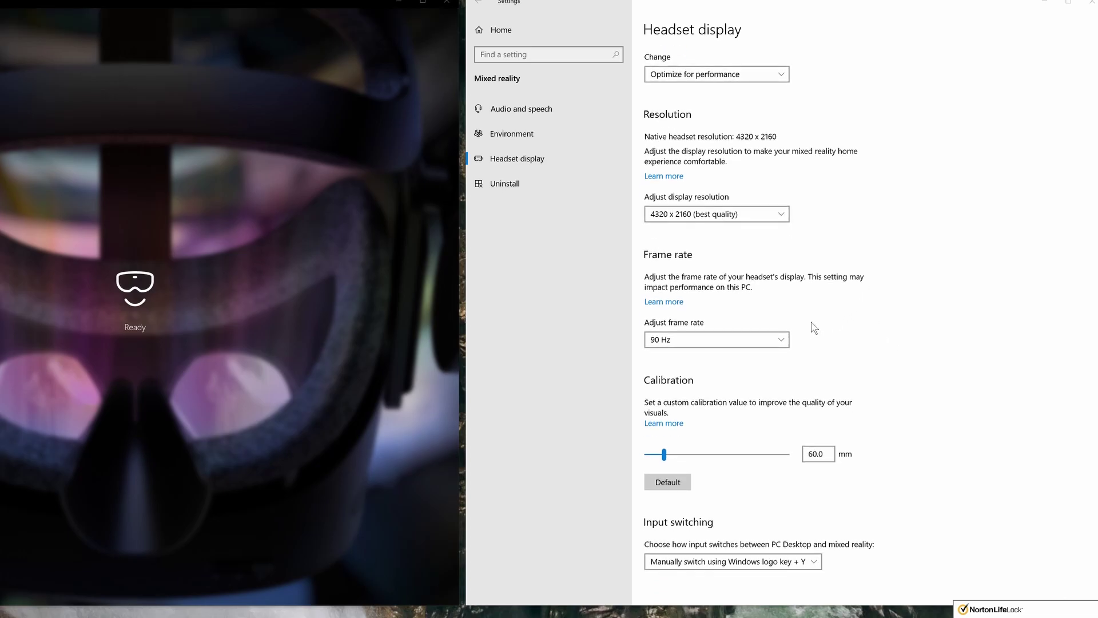
{"action": "left_click", "coordinate": [783, 340]}
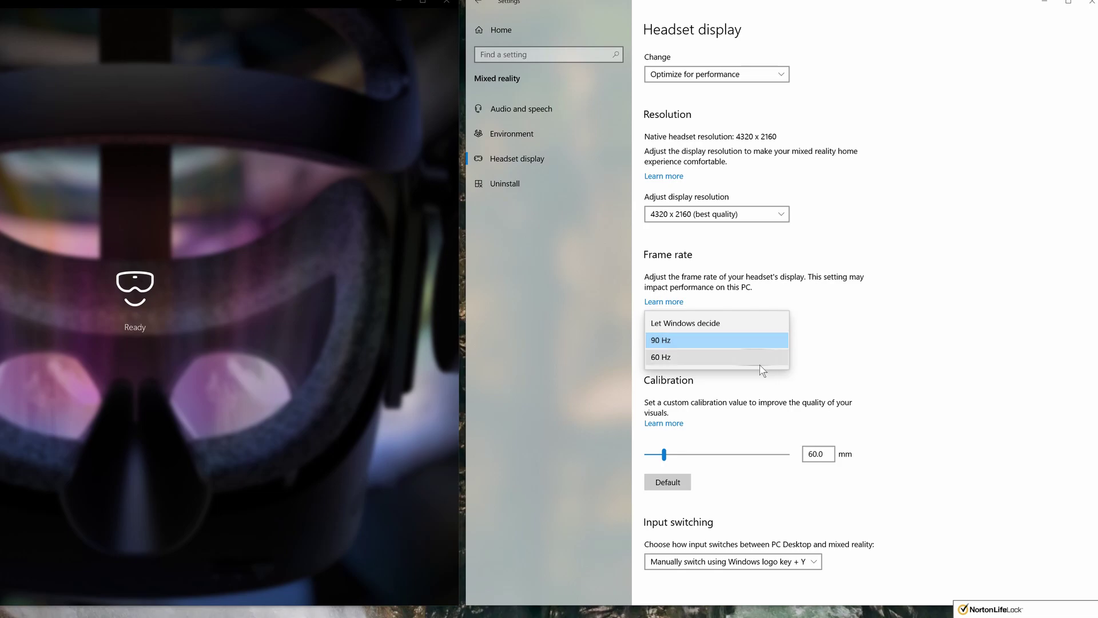
{"action": "left_click", "coordinate": [760, 341]}
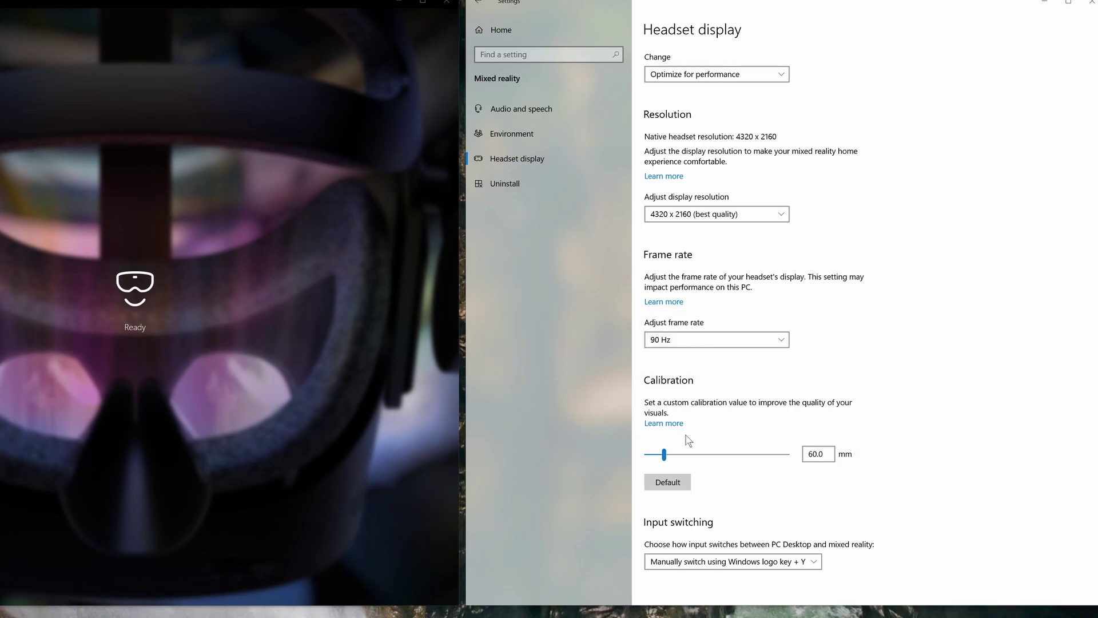
{"action": "left_click_drag", "start_coordinate": [699, 460], "coordinate": [667, 468]}
{"action": "scroll", "coordinate": [914, 310], "scroll_direction": "up", "scroll_amount": 5}
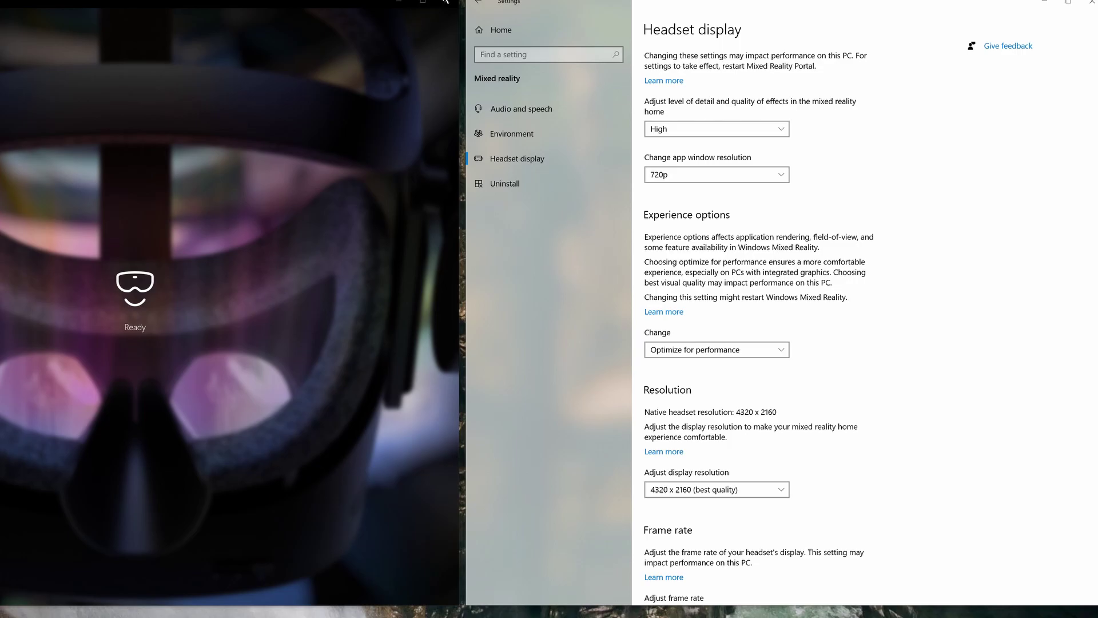
Close Mixed Reality Portal and switch to the developer settings in OpenXR Developer Tools for Windows Mixed Reality
{"action": "left_click", "coordinate": [446, 2]}
{"action": "left_click", "coordinate": [100, 337]}
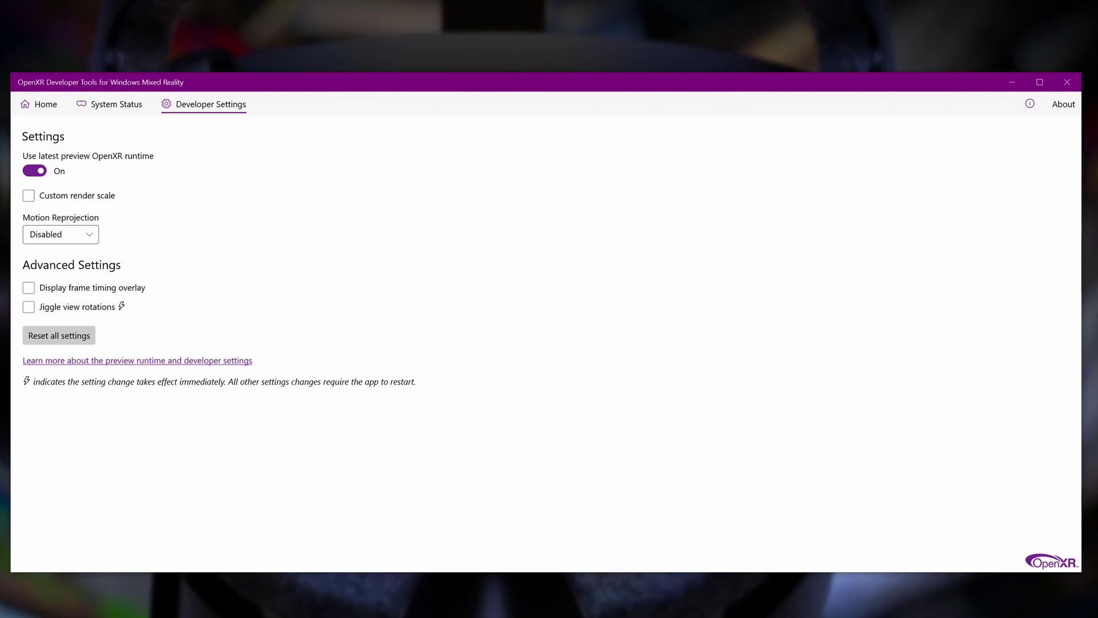
Enable the custom render scale at 100% and open the Motion Reprojection choices
{"action": "left_click", "coordinate": [38, 199]}
{"action": "left_click_drag", "start_coordinate": [85, 215], "coordinate": [86, 244]}
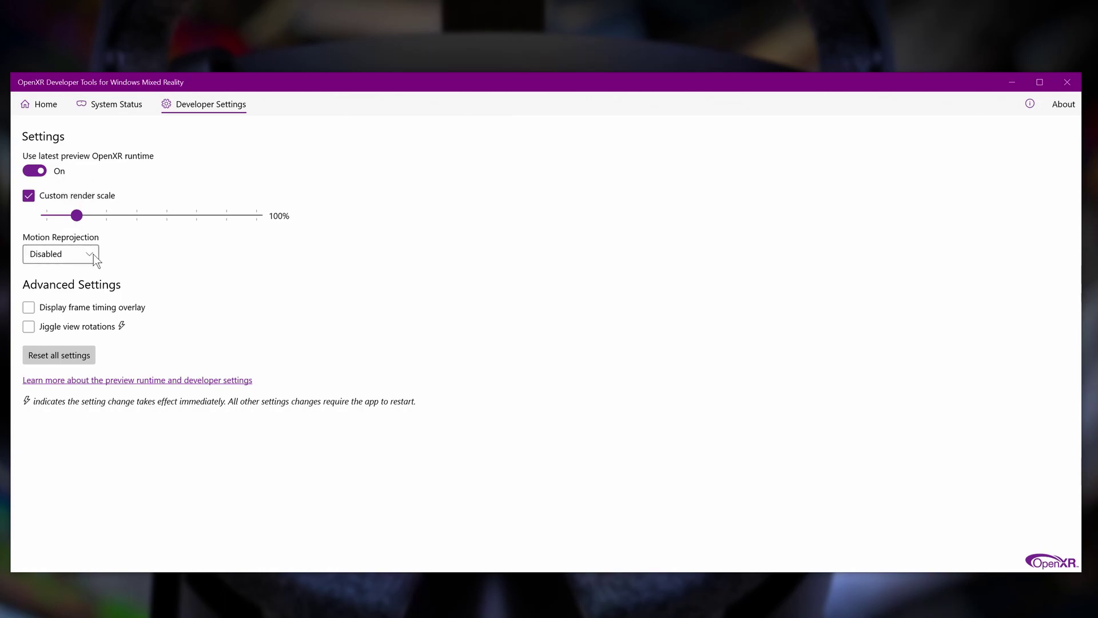
{"action": "left_click", "coordinate": [87, 247]}
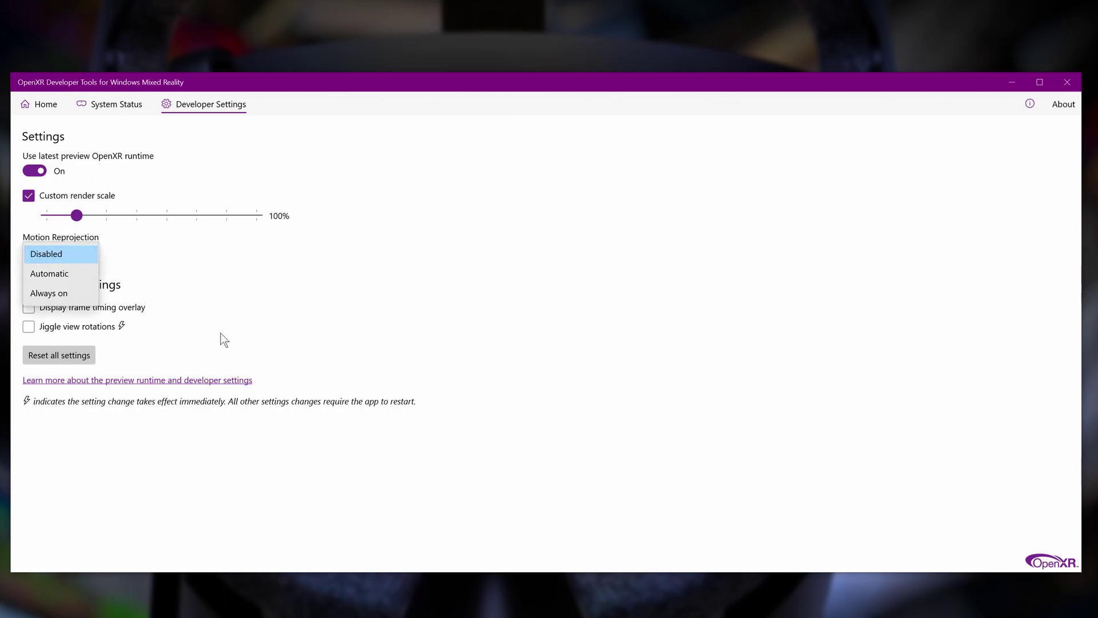